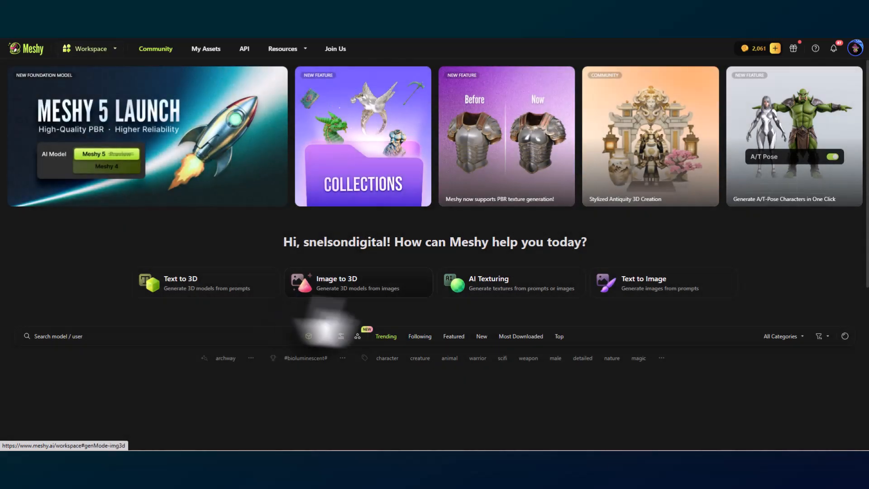
- Browse the trending community models and return to the start of the page
scroll(576, 310, "down", 4)
scroll(576, 311, "down", 10)
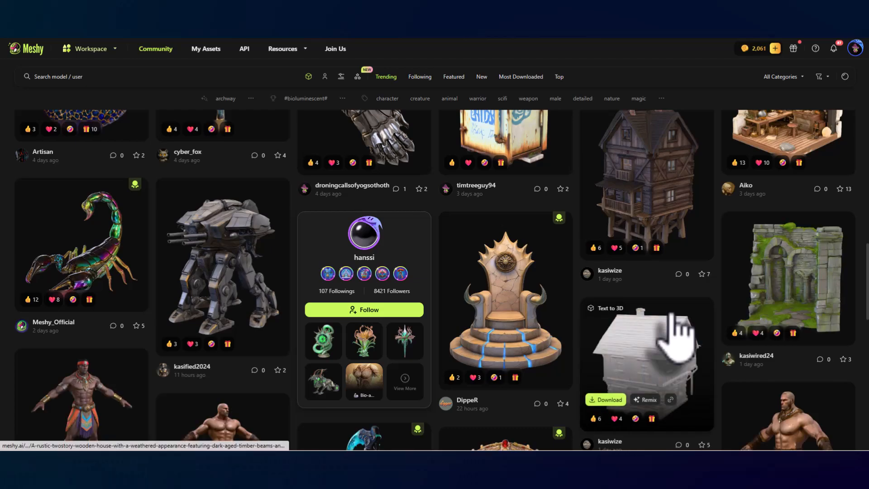
scroll(675, 336, "down", 4)
scroll(597, 340, "down", 3)
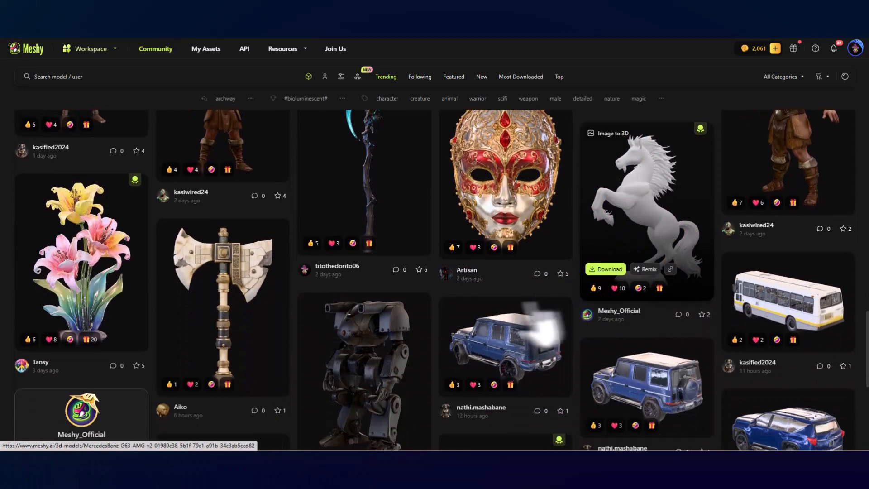
scroll(597, 343, "up", 4)
scroll(588, 344, "up", 10)
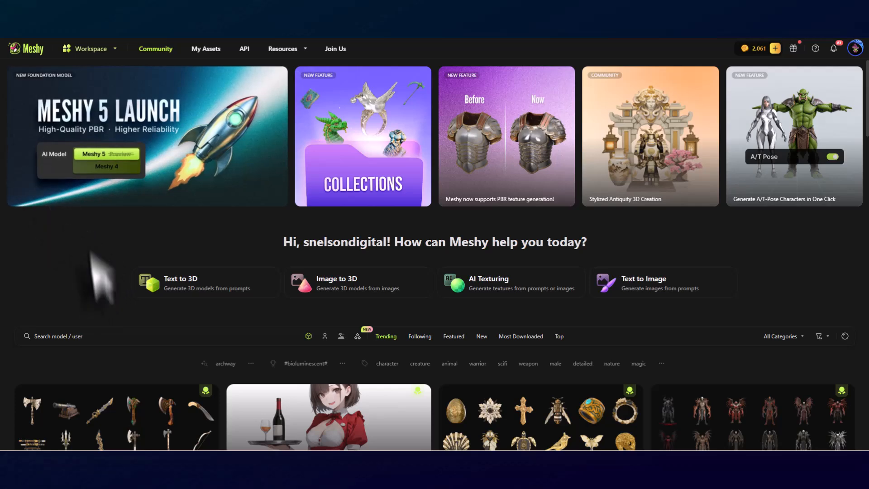
- Open the 3D model generation workspace and resize the past generations list to show larger thumbnails in two columns
left_click(114, 138)
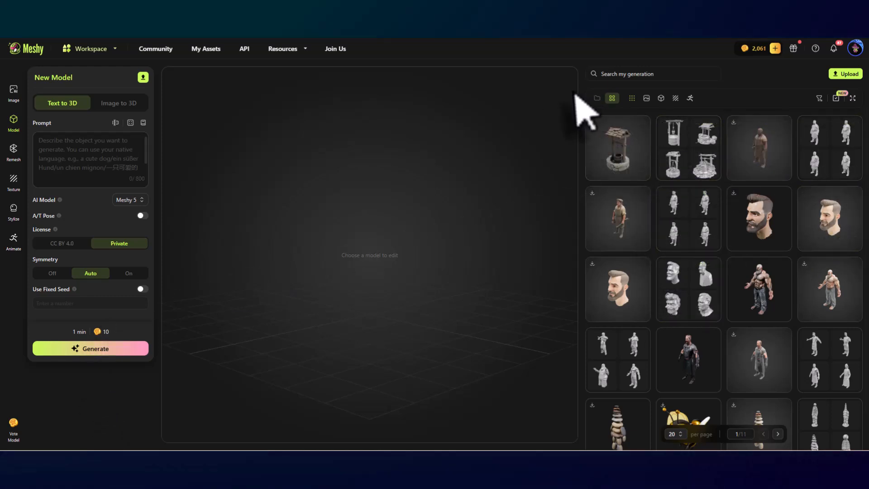
left_click_drag(579, 95, 638, 99)
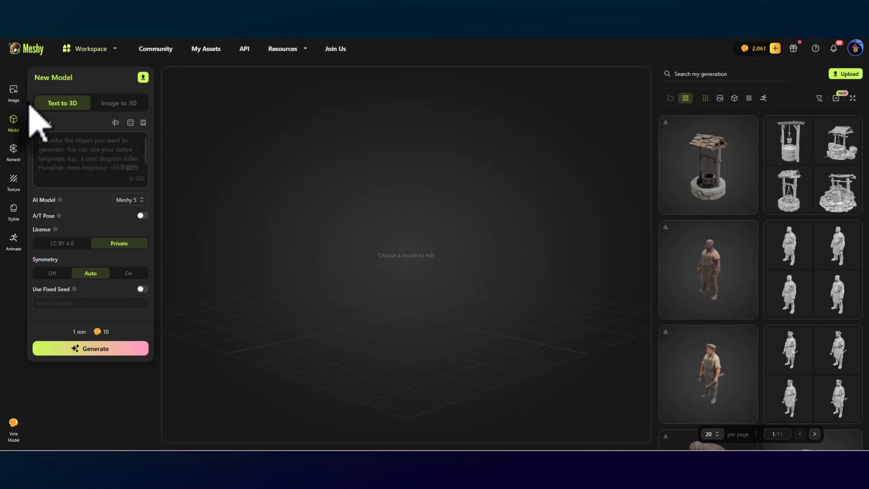
- Look over the Image to 3D settings and return to Text to 3D
left_click(110, 105)
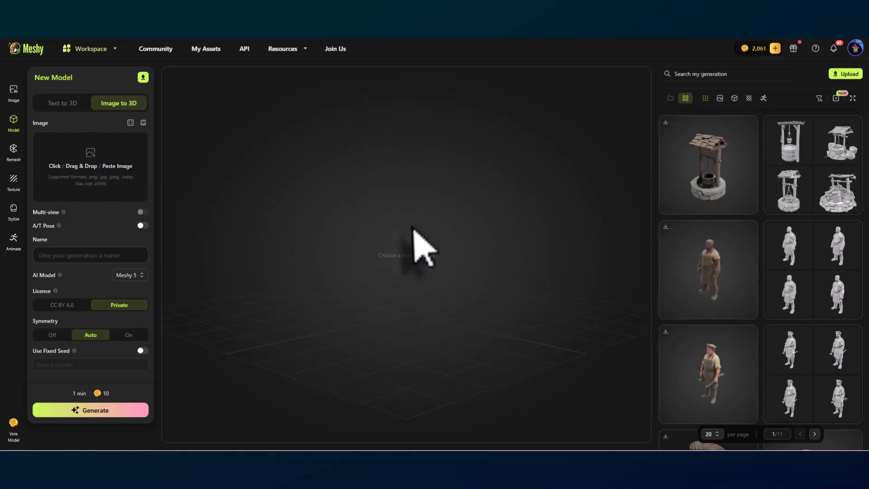
left_click(55, 106)
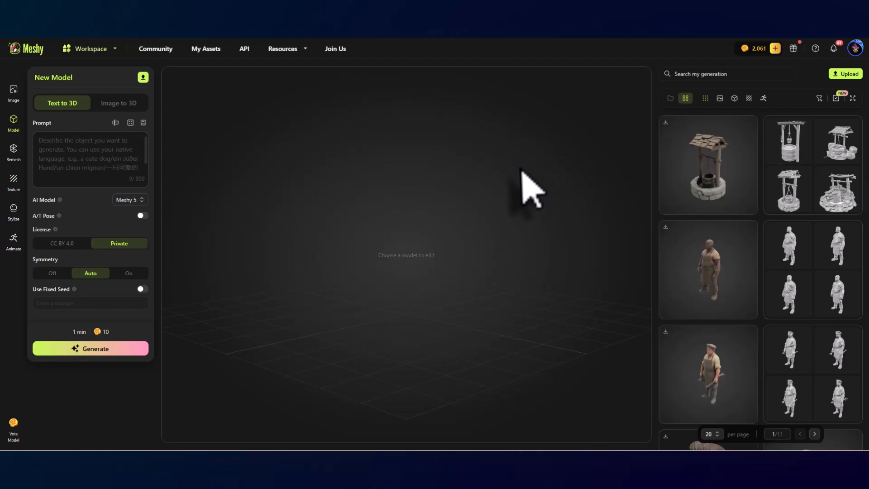
- Open the village well drafts and copy their prompt "village well made from rocks with rope and wooden bucket." into the new model prompt
left_click(816, 171)
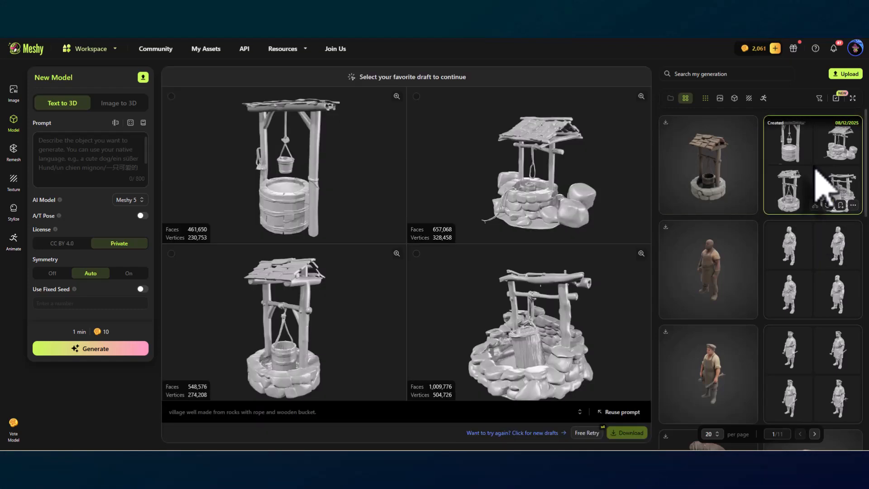
left_click_drag(332, 417, 163, 413)
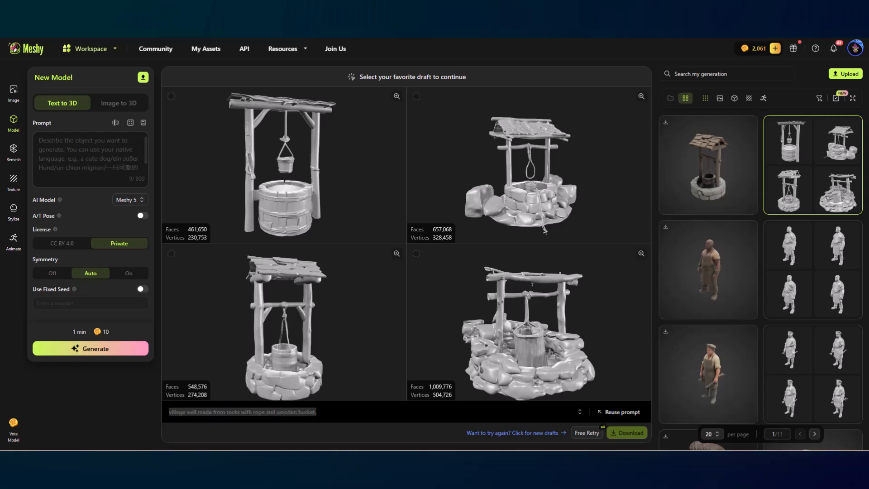
left_click(56, 155)
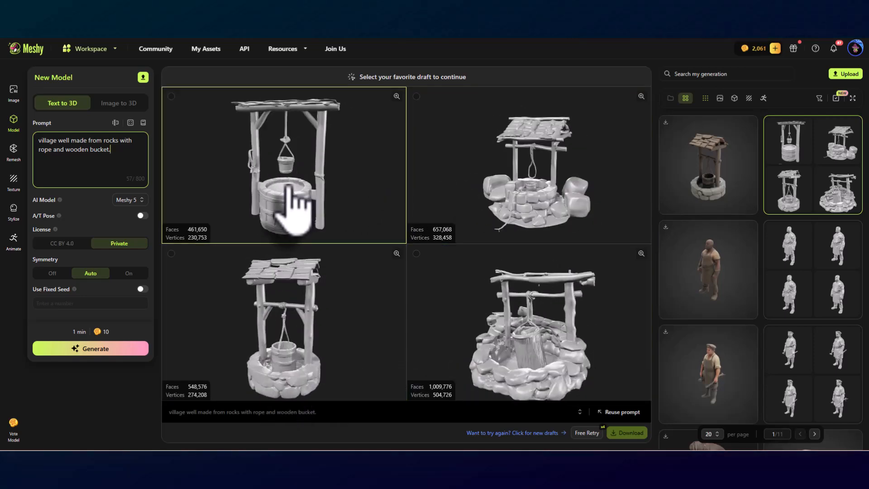
- Enlarge the barrel-shaped well draft, inspect it from several sides, and return to the four-draft overview
left_click(397, 97)
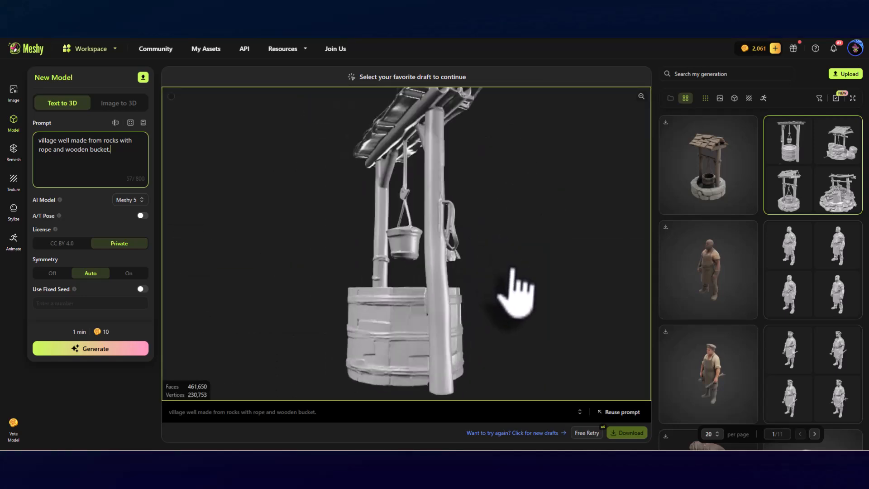
left_click(472, 305)
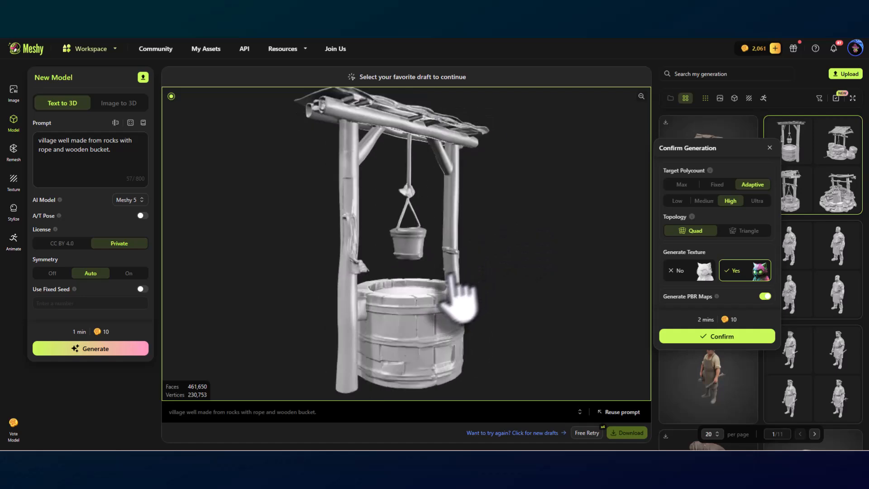
left_click(641, 98)
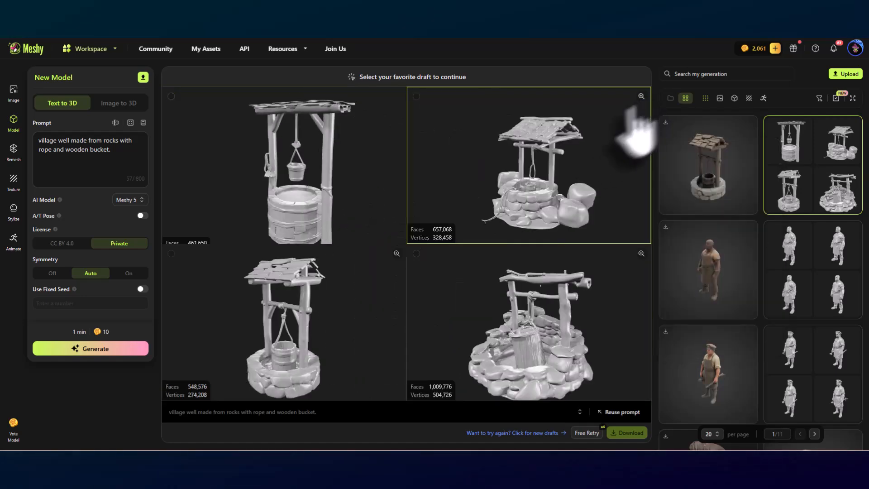
- Inspect the well draft with large boulders beside it in the enlarged view, then go back to the four drafts
left_click(538, 190)
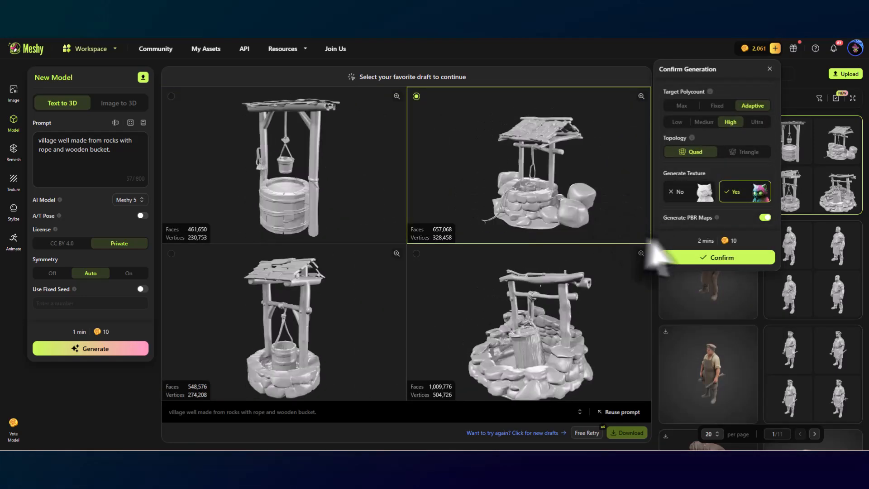
left_click(641, 96)
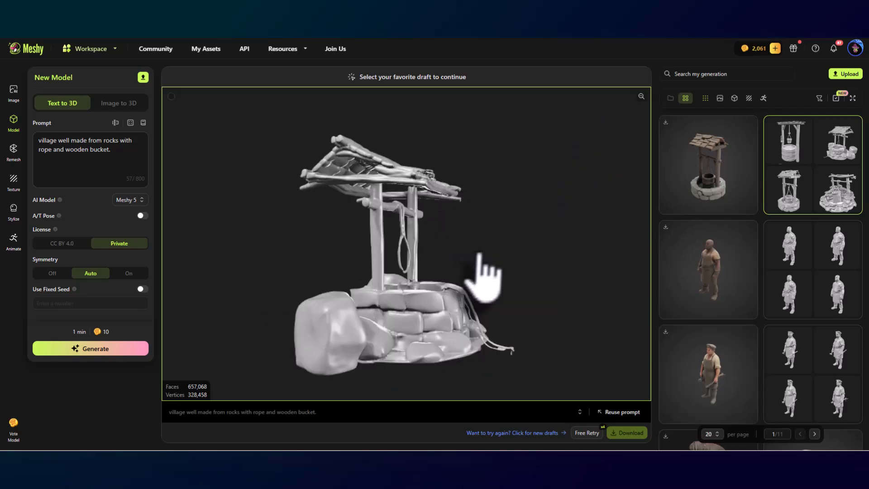
left_click(641, 96)
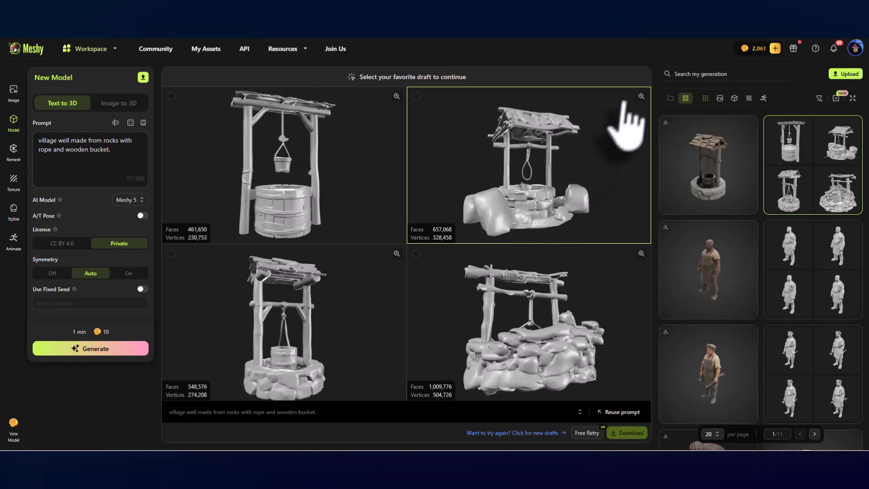
left_click(641, 96)
left_click_drag(575, 146, 442, 232)
left_click(566, 197)
left_click_drag(433, 310, 643, 103)
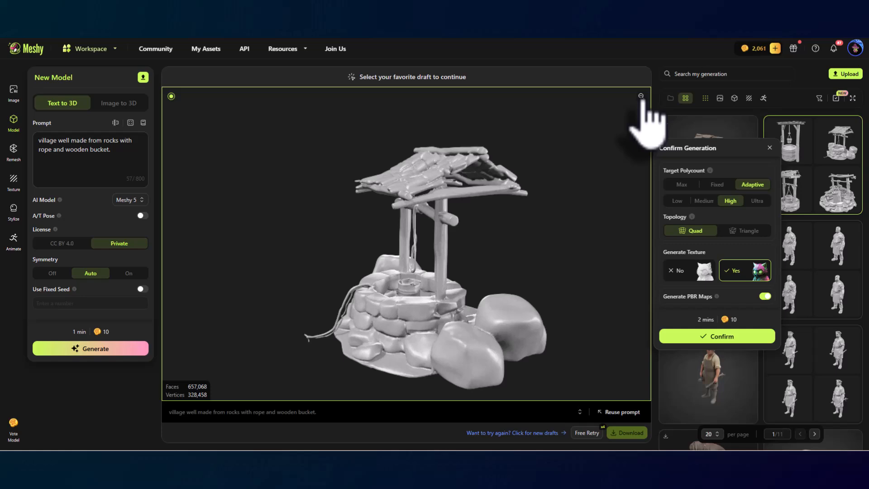
left_click(640, 95)
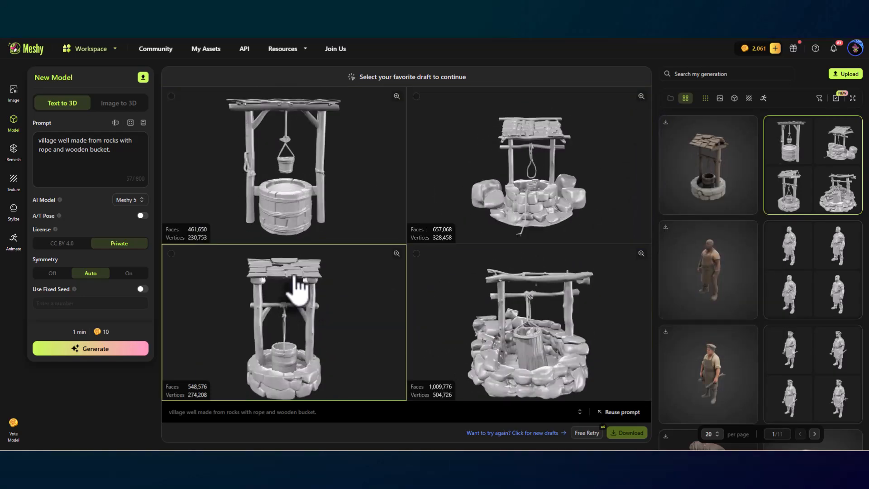
- Enlarge the shingle-roofed round stone well draft and bring up its generation settings
left_click(297, 289)
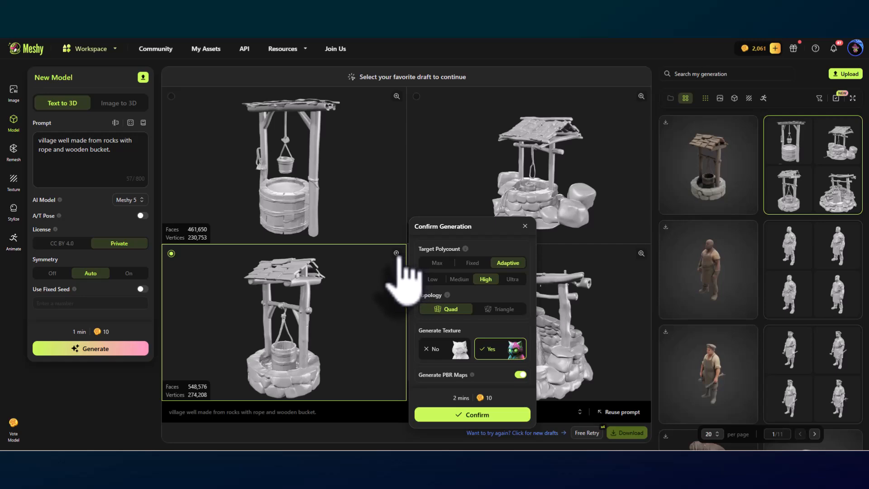
left_click(397, 253)
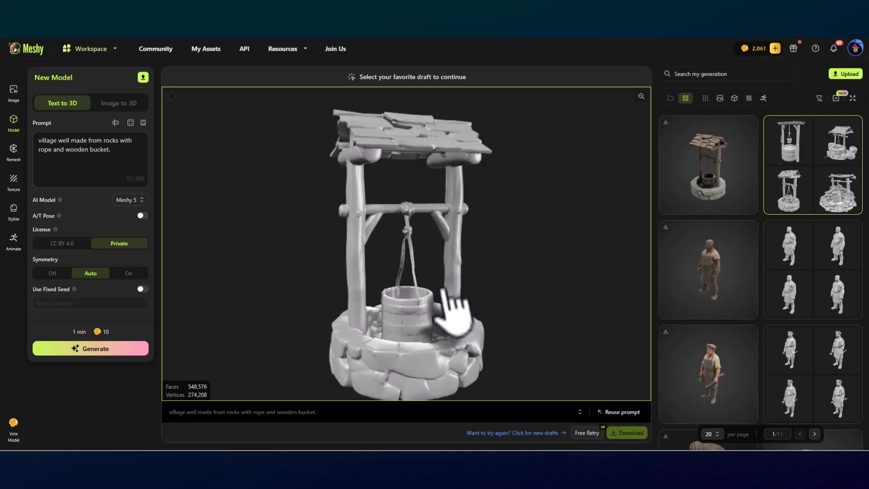
left_click(589, 274)
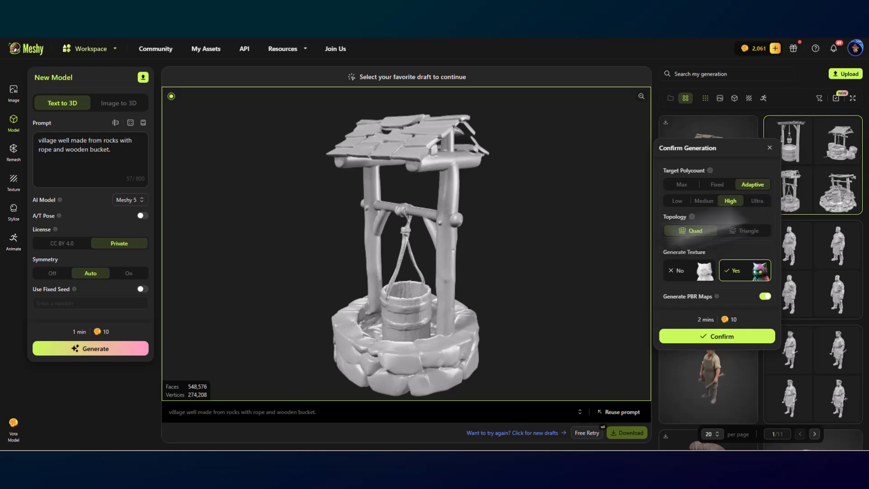
- Examine the enlarged stone well's base, roof, rope and hanging bucket from different angles
left_click_drag(529, 308, 441, 365)
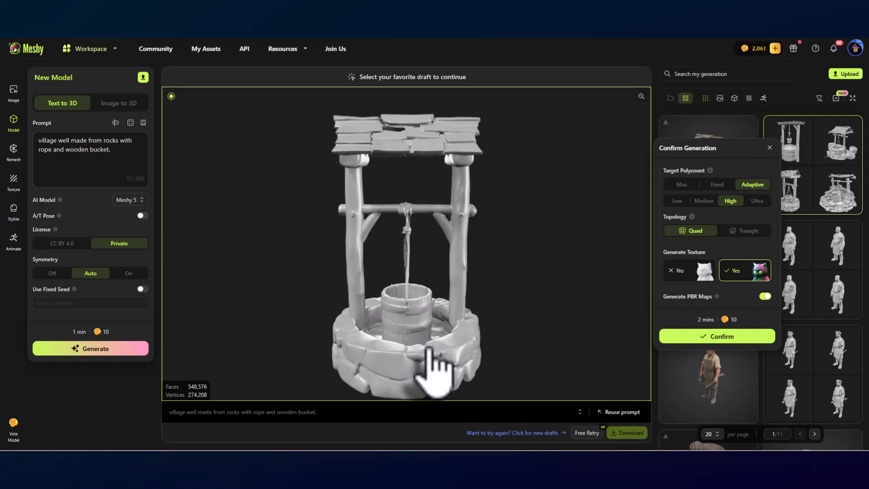
left_click_drag(429, 349, 486, 352)
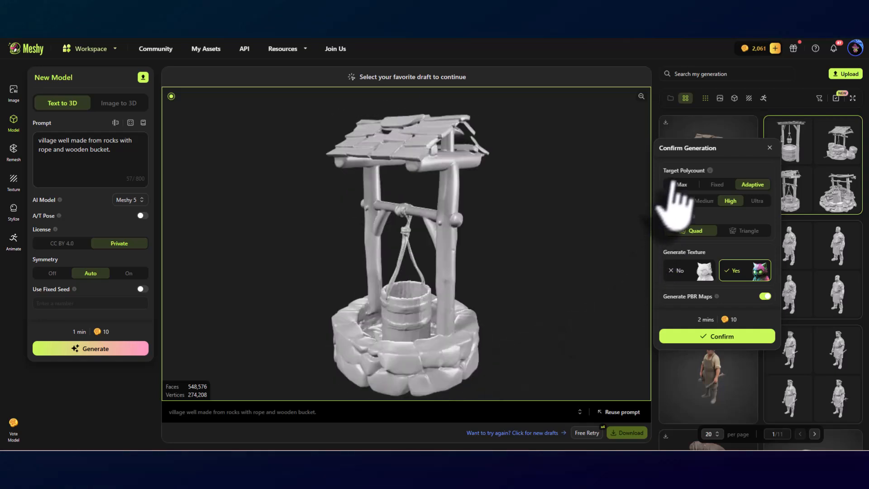
left_click_drag(453, 312, 443, 143)
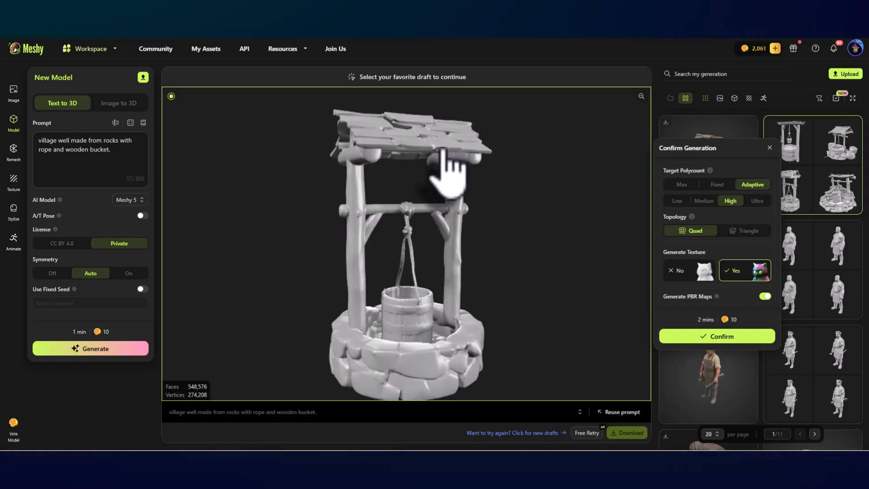
left_click_drag(461, 229, 409, 252)
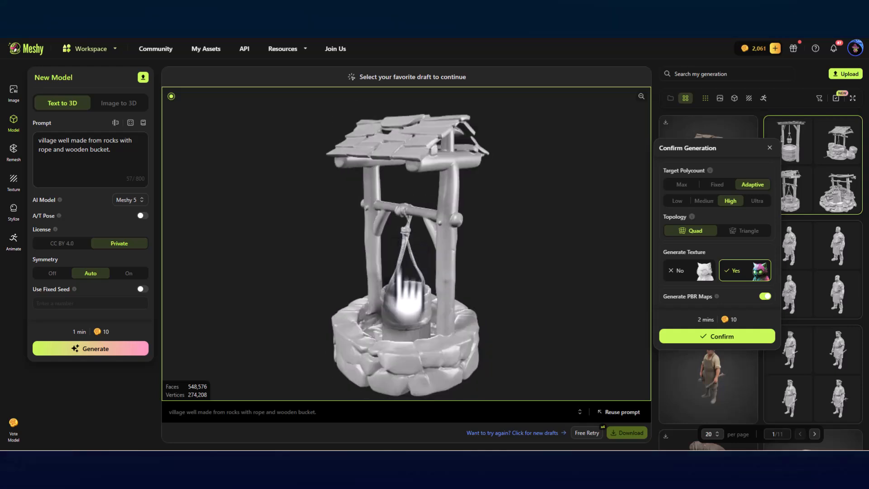
left_click_drag(404, 289, 410, 265)
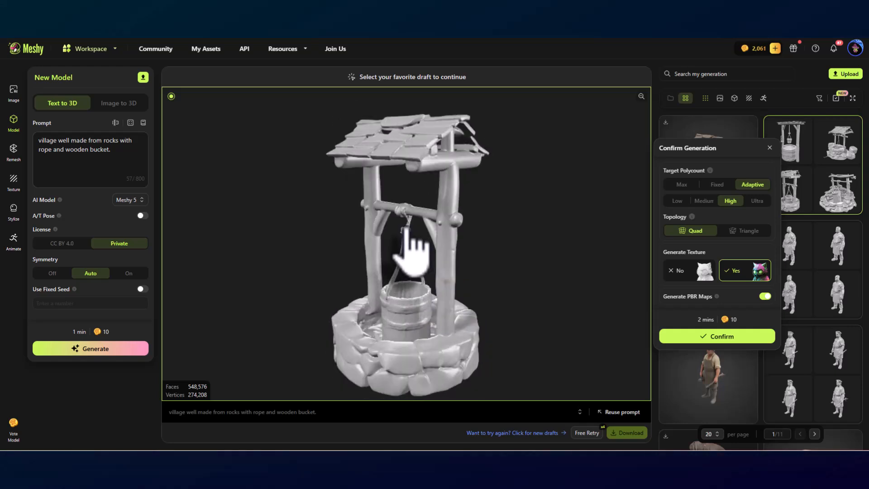
left_click_drag(397, 330, 410, 294)
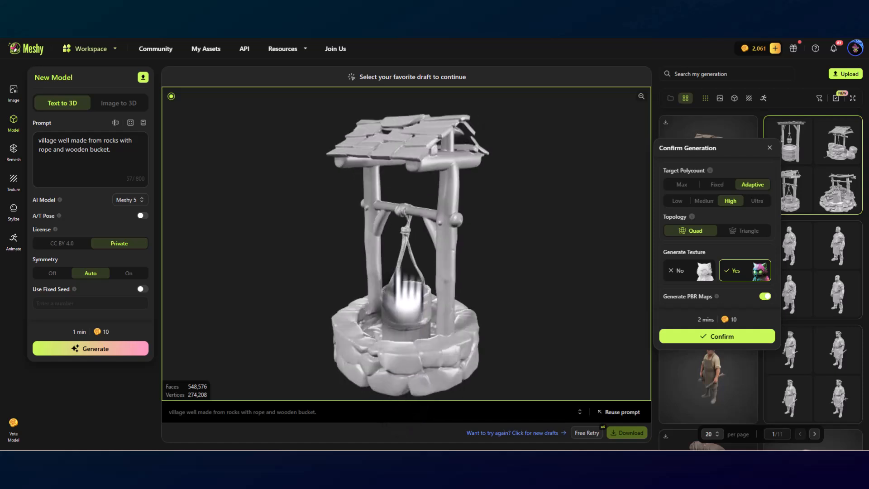
left_click_drag(394, 413, 394, 281)
left_click_drag(394, 310, 443, 252)
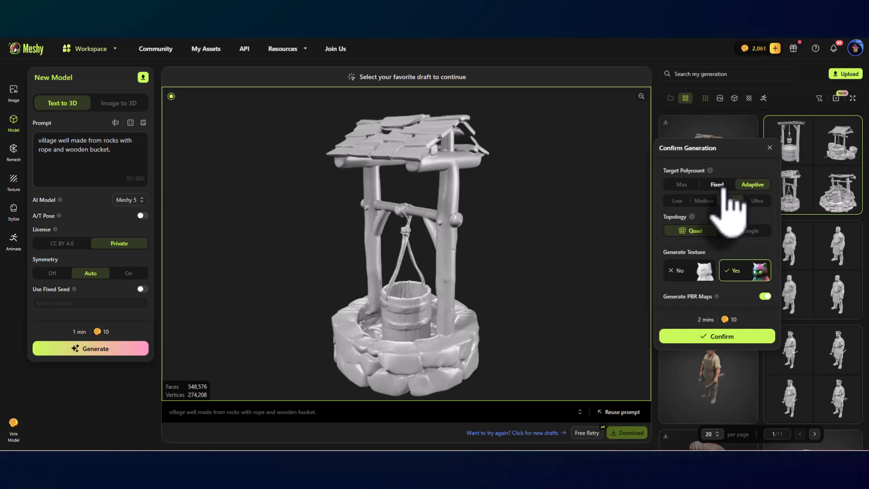
- Compare the Fixed and Adaptive target polycount options, leave Adaptive selected, and check the Topology help
left_click(719, 186)
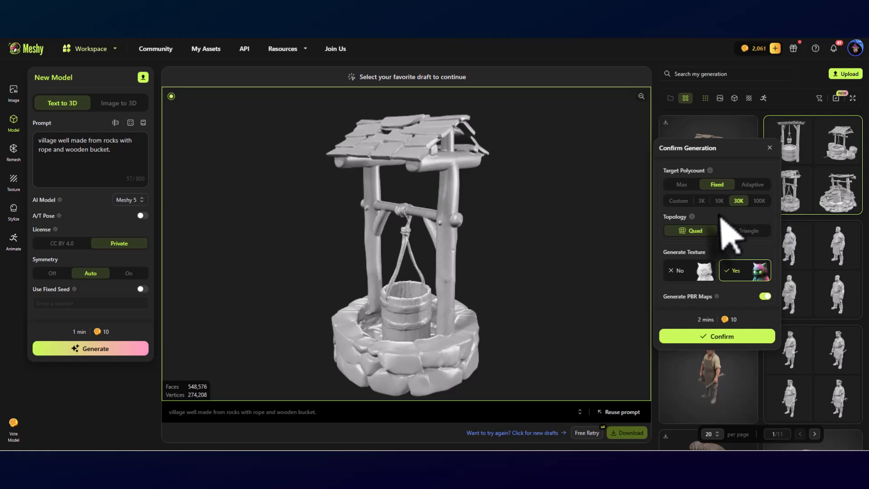
left_click(751, 186)
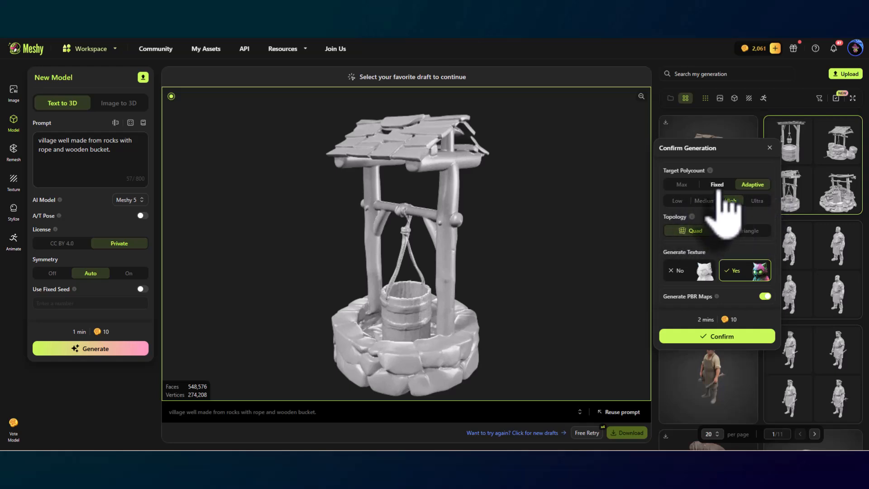
left_click(717, 185)
left_click(751, 185)
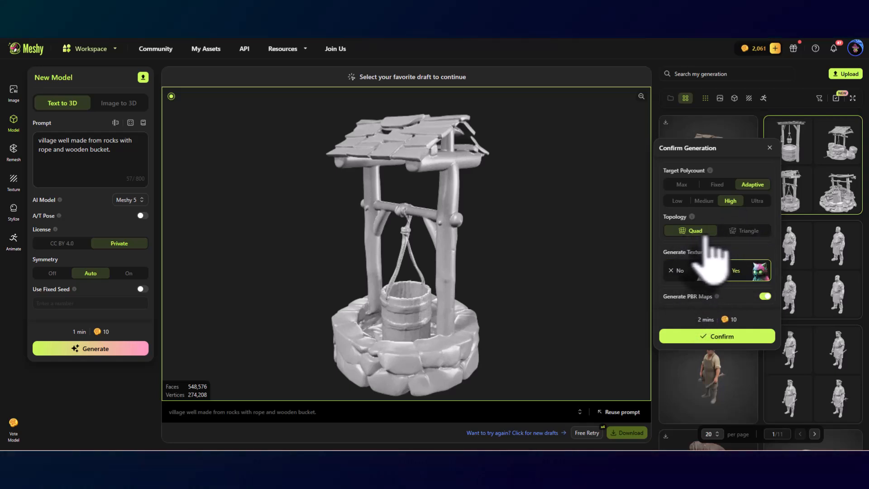
mouse_move(692, 217)
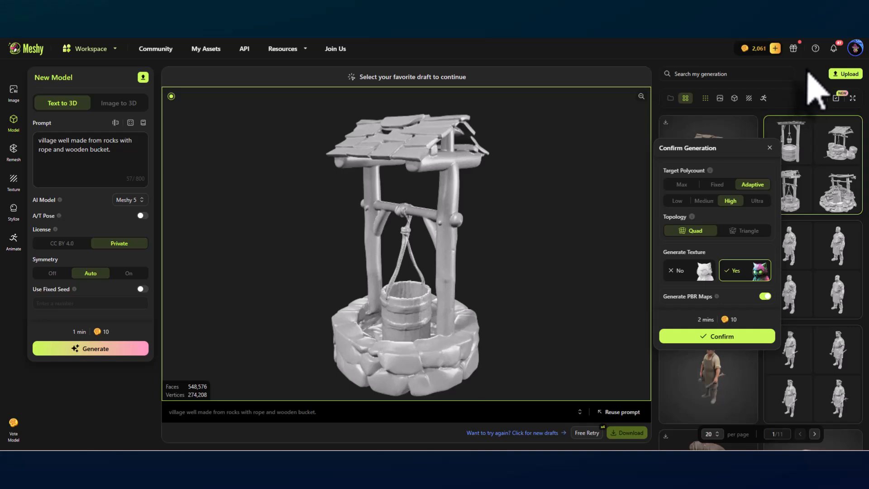
- Dismiss the generation settings, then open the finished textured village well and rotate it for inspection
left_click(808, 71)
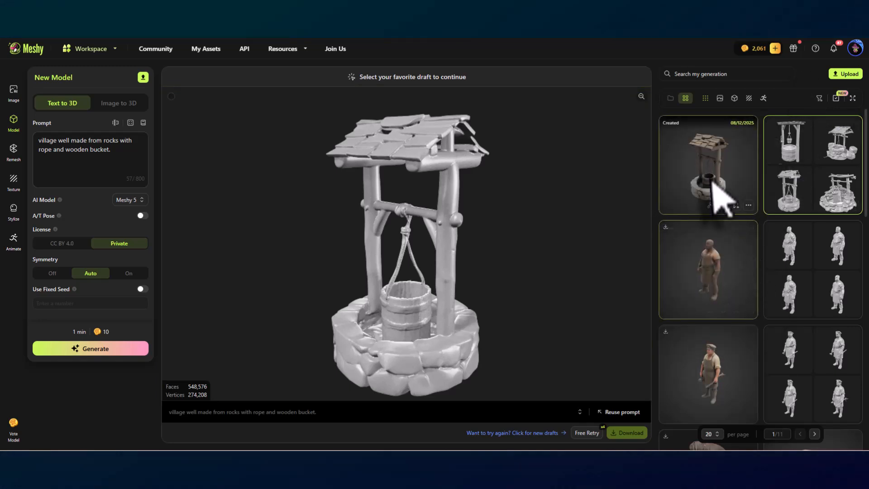
left_click(716, 165)
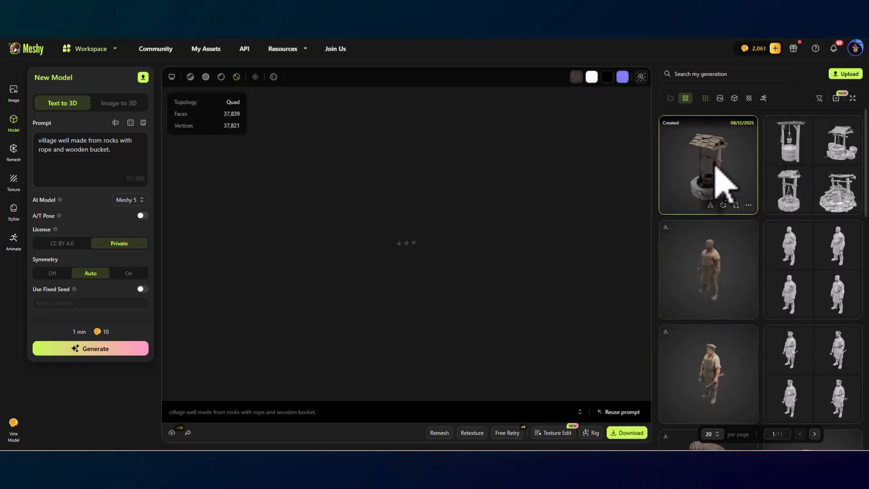
left_click_drag(458, 333, 346, 349)
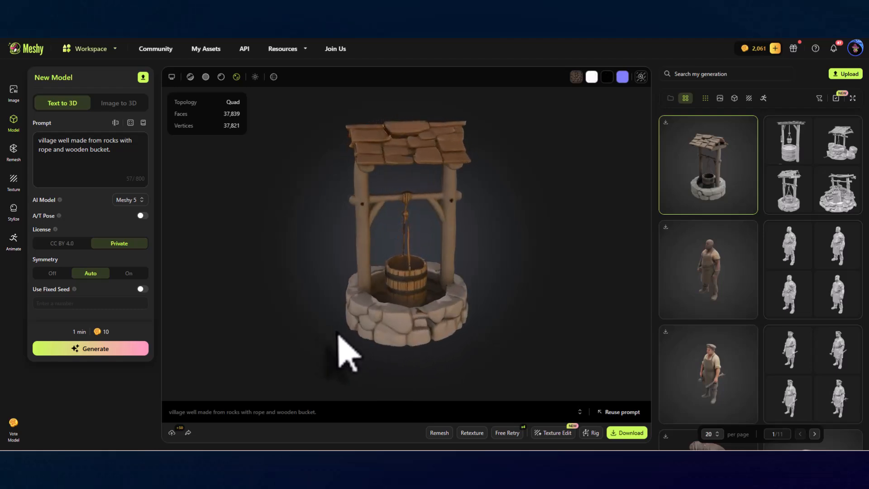
- Generate a textured model from the shingle-roofed round stone well draft with Adaptive High polycount, Quad topology and PBR maps, and open its task
left_click(817, 151)
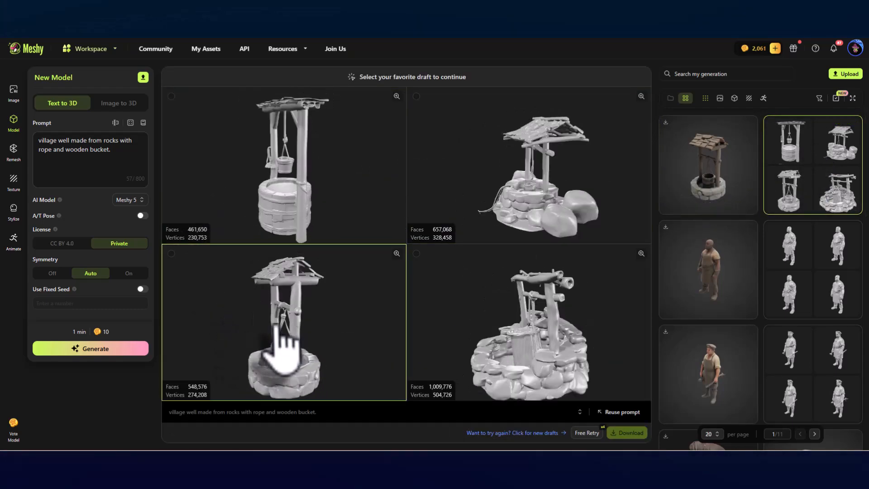
left_click(281, 348)
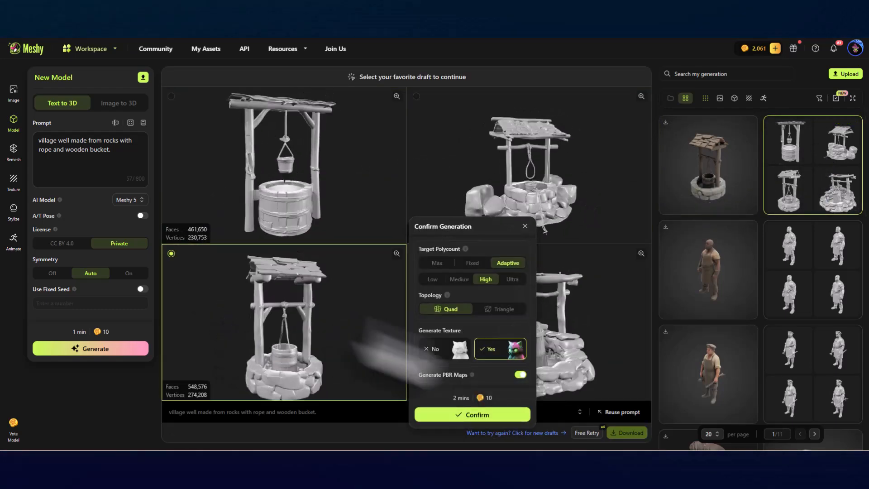
left_click(488, 416)
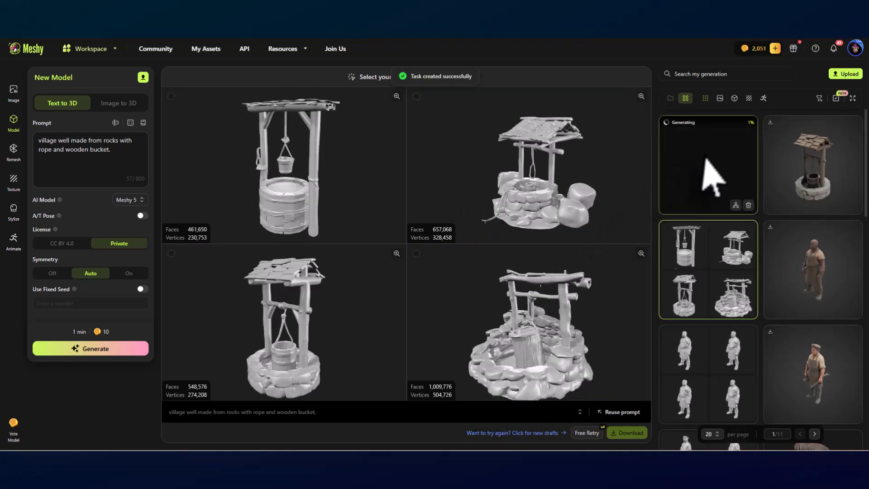
left_click(705, 159)
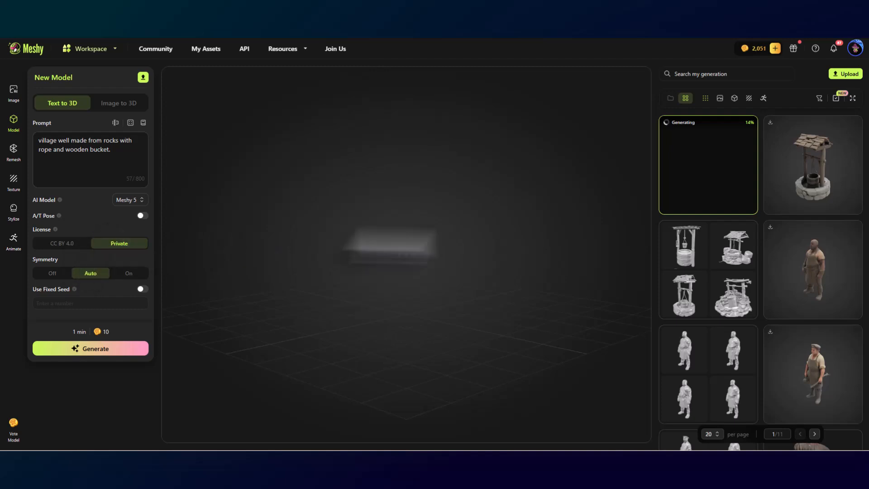
- Look through the earlier generations listed below the new well task and return to the newest ones
scroll(822, 355, "down", 2)
scroll(823, 357, "down", 8)
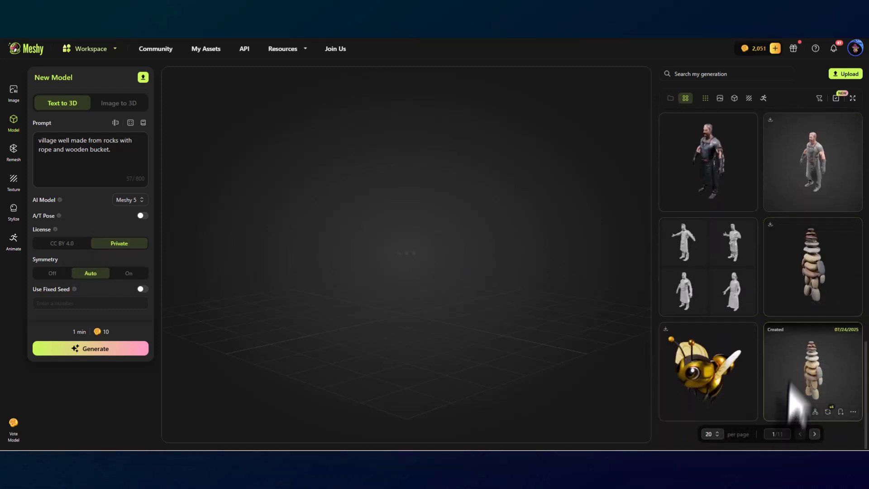
scroll(814, 373, "up", 5)
scroll(806, 380, "up", 5)
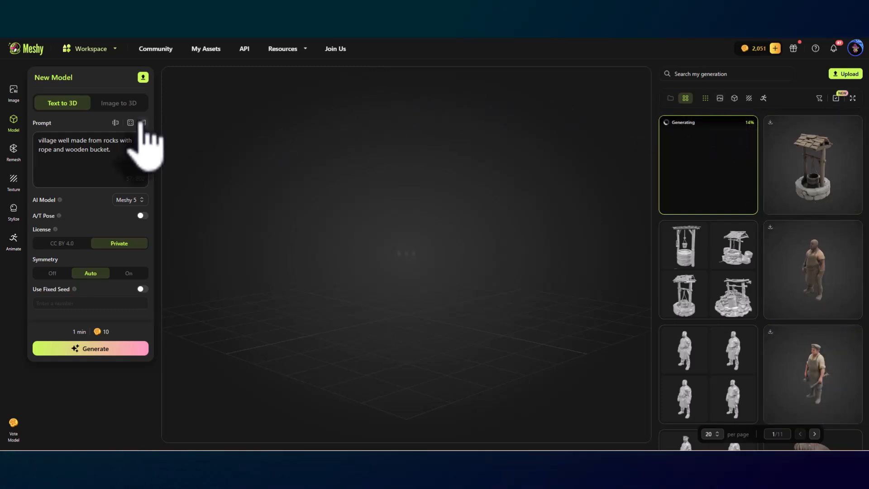
- Open the Community page and browse its trending collections and models, returning to the start of the page
left_click(161, 54)
scroll(520, 324, "down", 5)
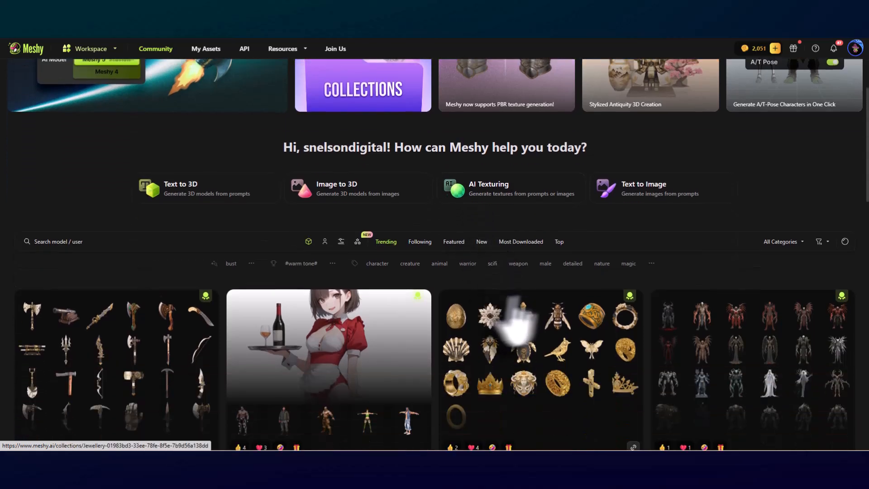
scroll(701, 262, "down", 5)
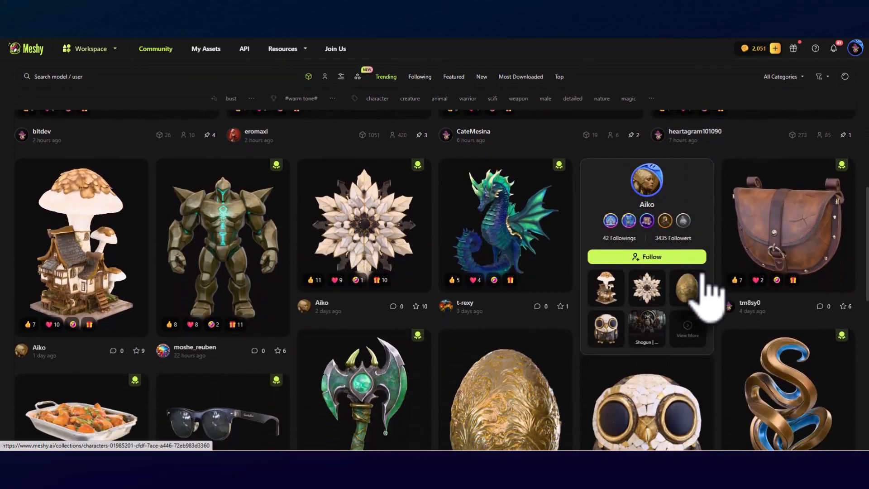
mouse_move(488, 225)
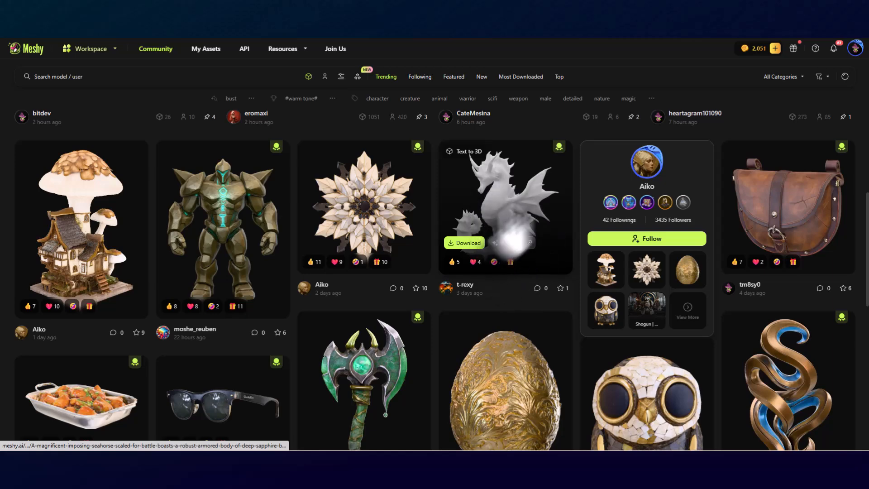
scroll(516, 208, "down", 6)
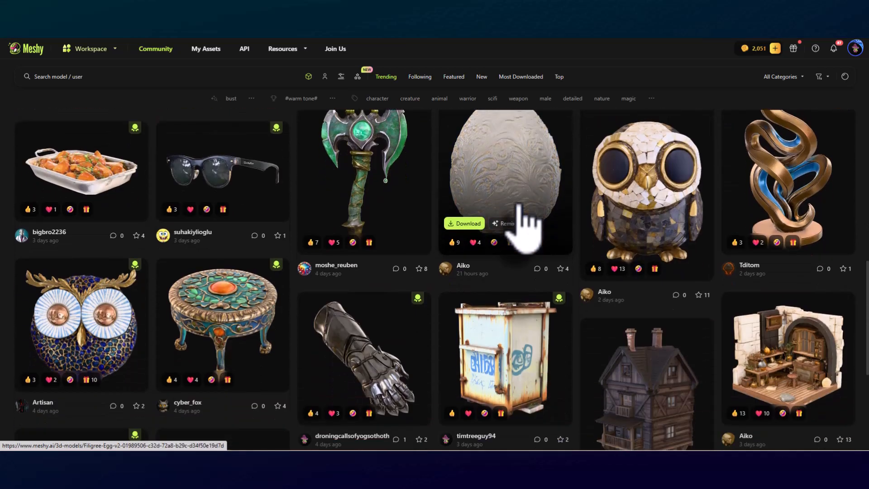
scroll(523, 224, "down", 10)
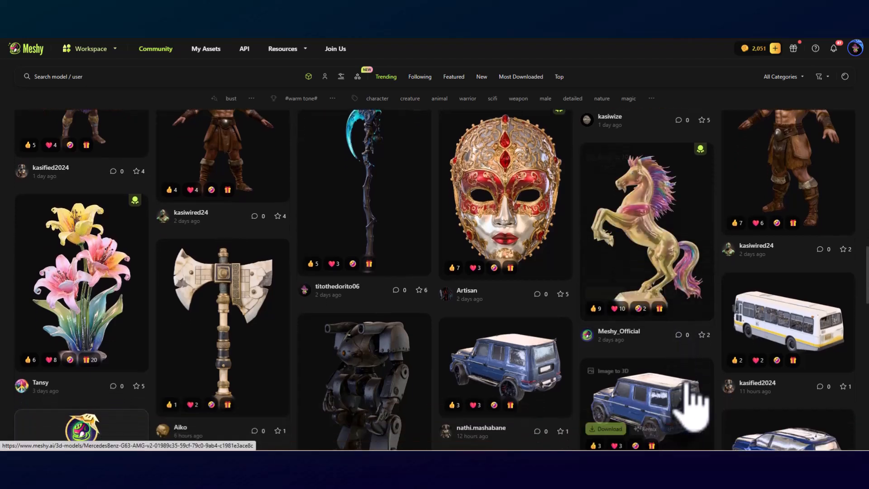
scroll(692, 407, "down", 3)
scroll(695, 410, "up", 8)
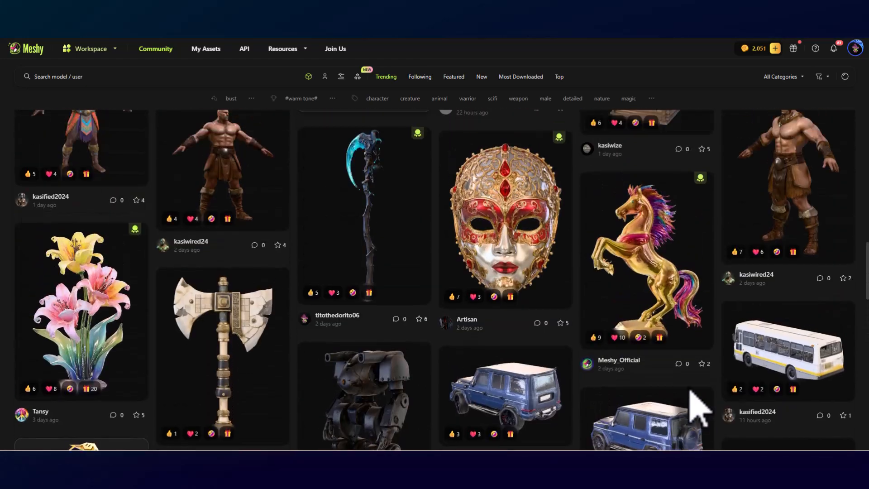
scroll(692, 398, "up", 6)
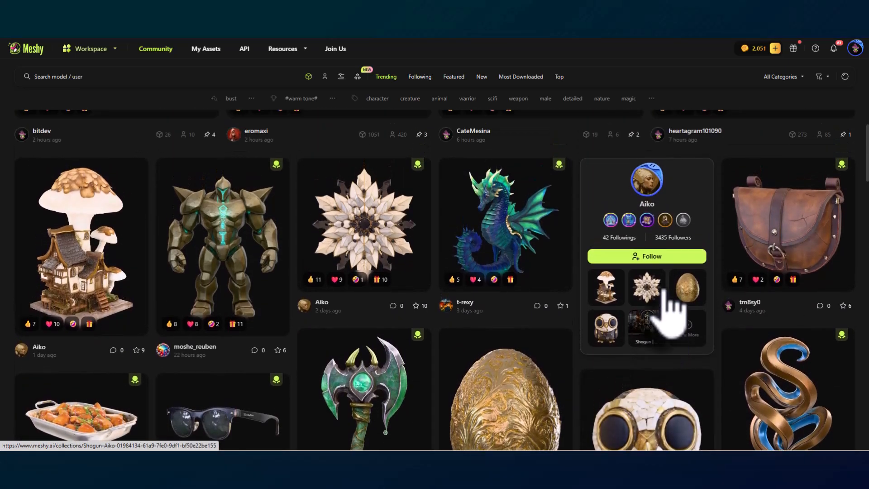
scroll(664, 292, "up", 4)
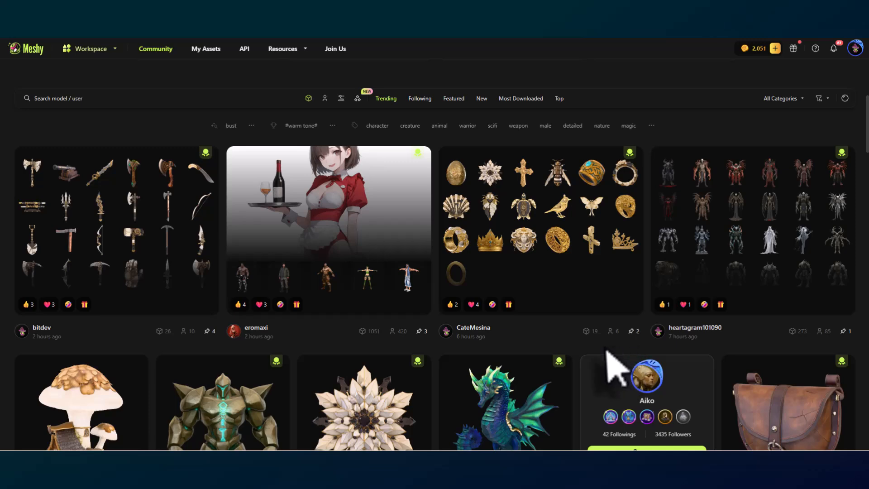
scroll(688, 344, "up", 5)
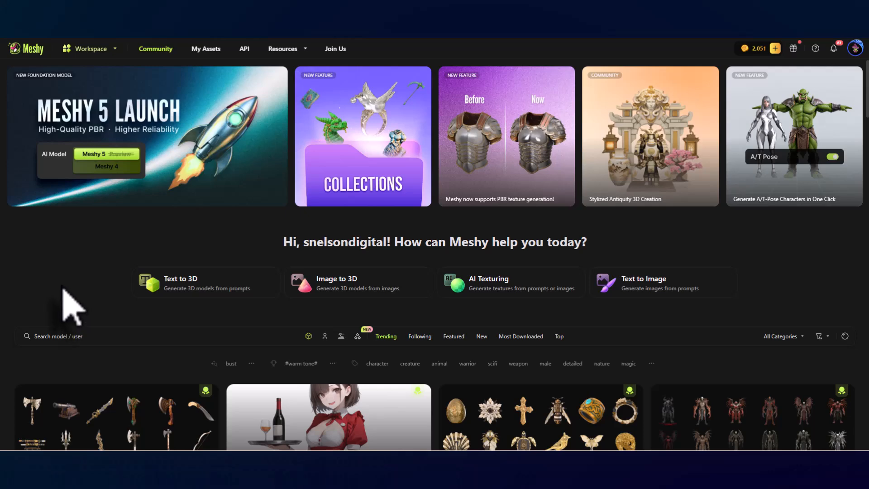
- Examine the untextured previews of trending community models such as the wooden house, armored gauntlet and stone guardian
scroll(746, 301, "down", 3)
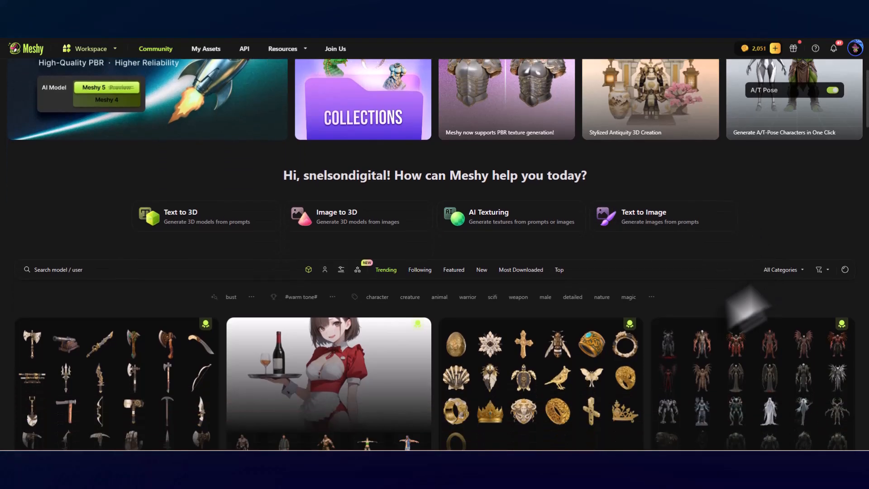
scroll(471, 429, "down", 6)
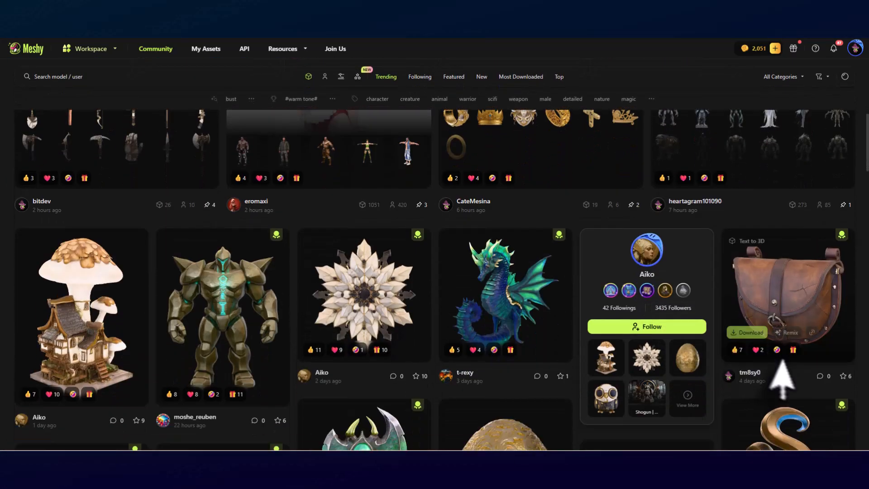
scroll(805, 313, "down", 8)
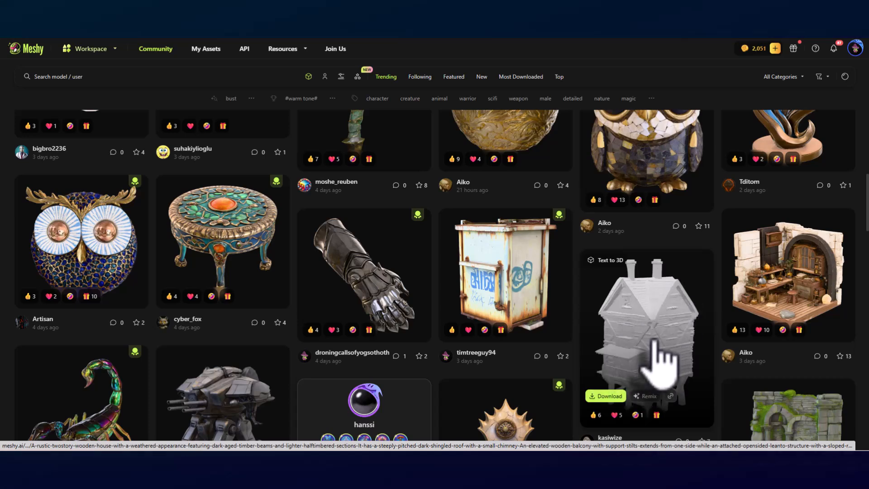
scroll(378, 344, "up", 6)
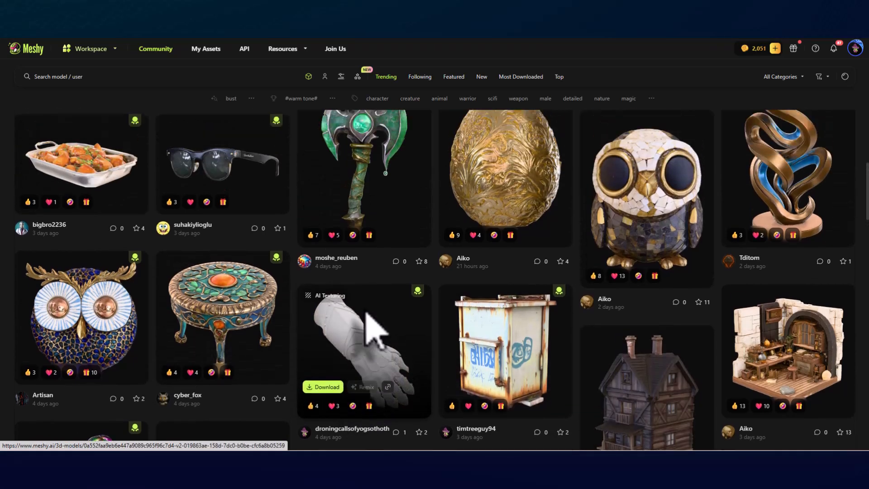
scroll(383, 322, "up", 3)
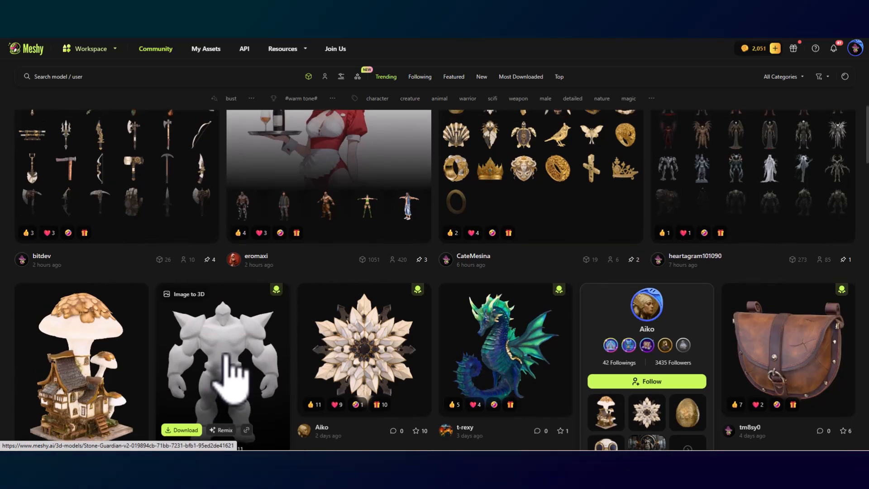
scroll(229, 362, "down", 1)
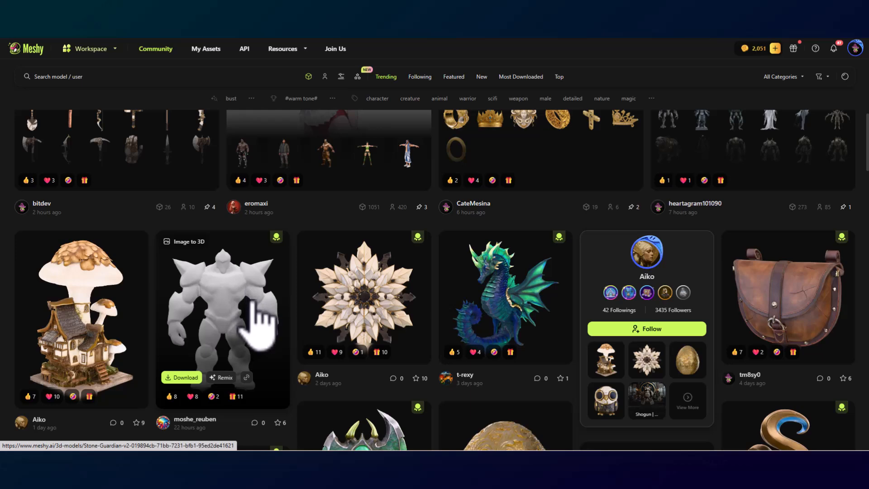
scroll(287, 330, "up", 5)
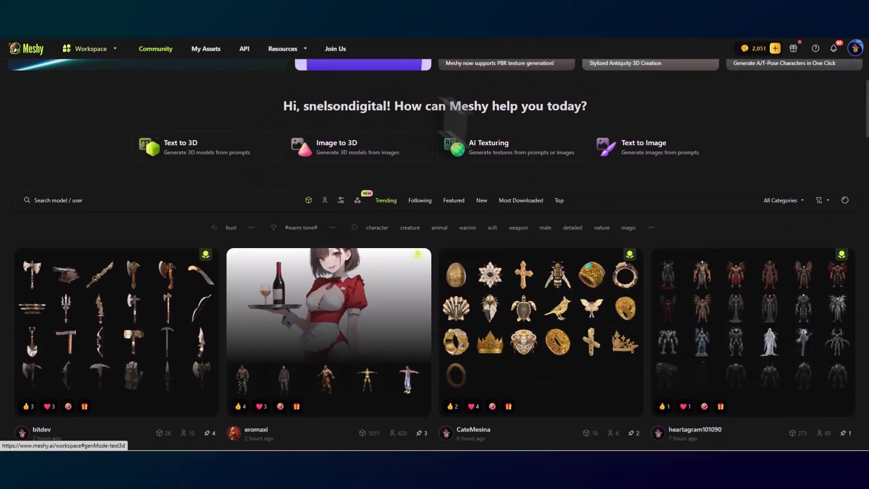
scroll(573, 239, "up", 3)
- Review the My Assets library, the Community page and the Resources offerings
left_click(84, 49)
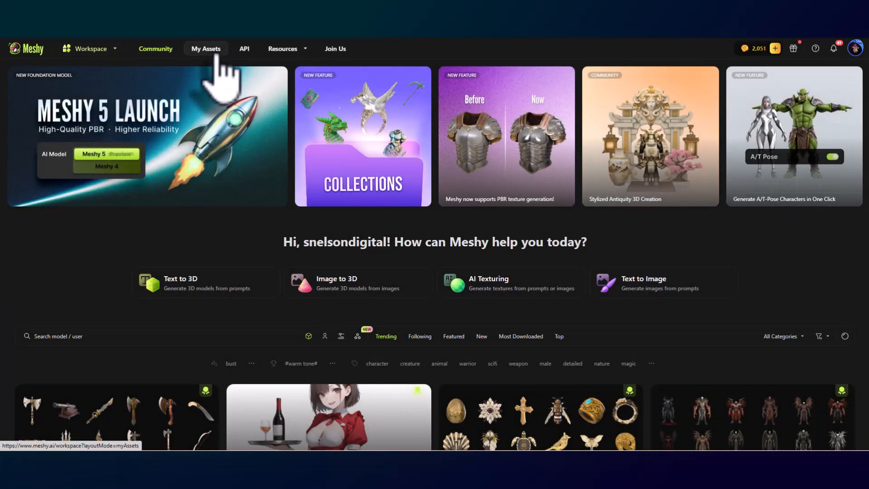
left_click(216, 53)
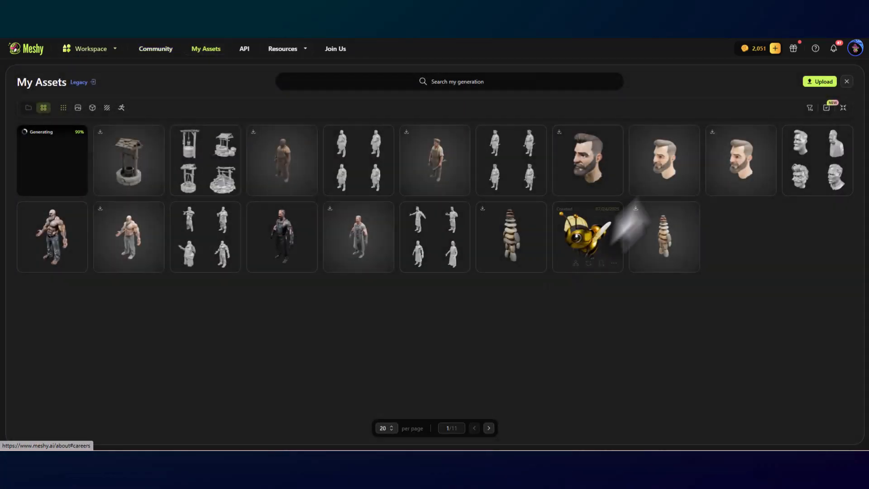
left_click(157, 50)
scroll(548, 380, "down", 5)
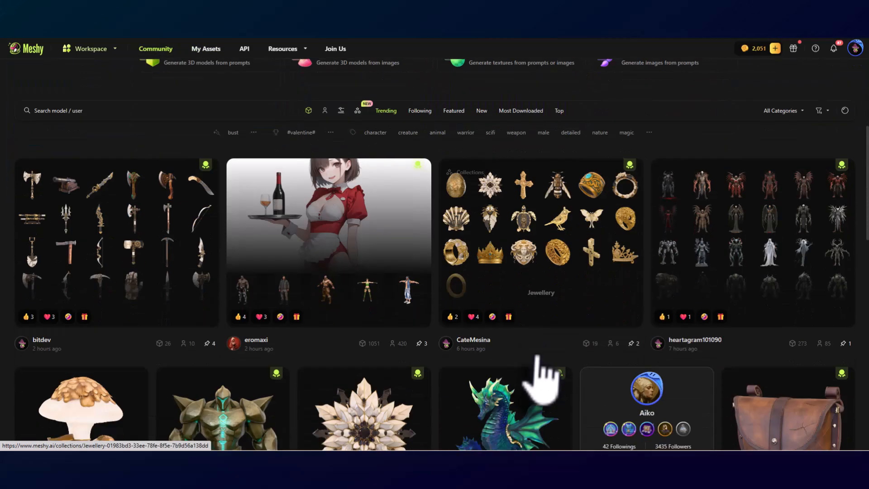
scroll(547, 358, "up", 5)
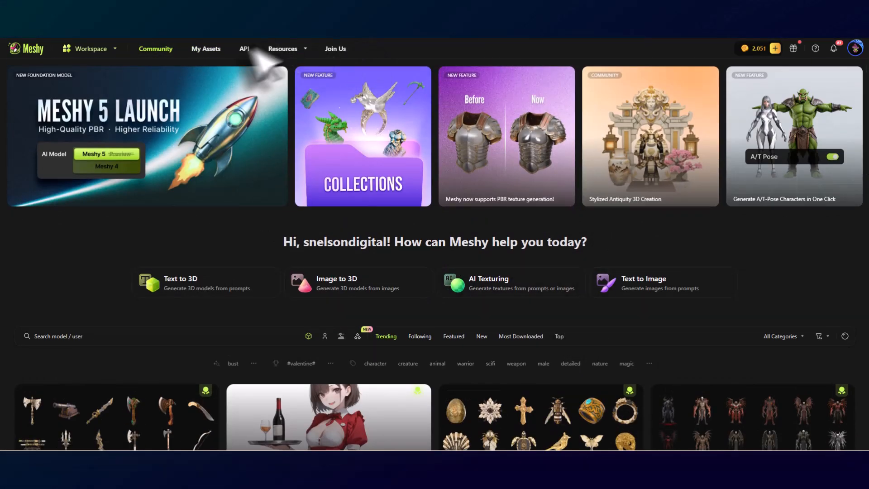
mouse_move(285, 50)
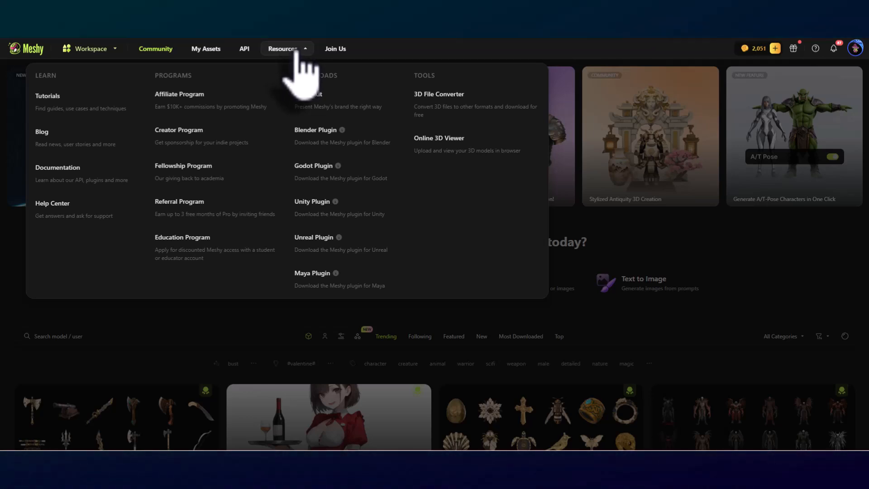
- Return to the Text to 3D workspace, open the newly generated textured well and compare it with the earlier one
left_click(92, 49)
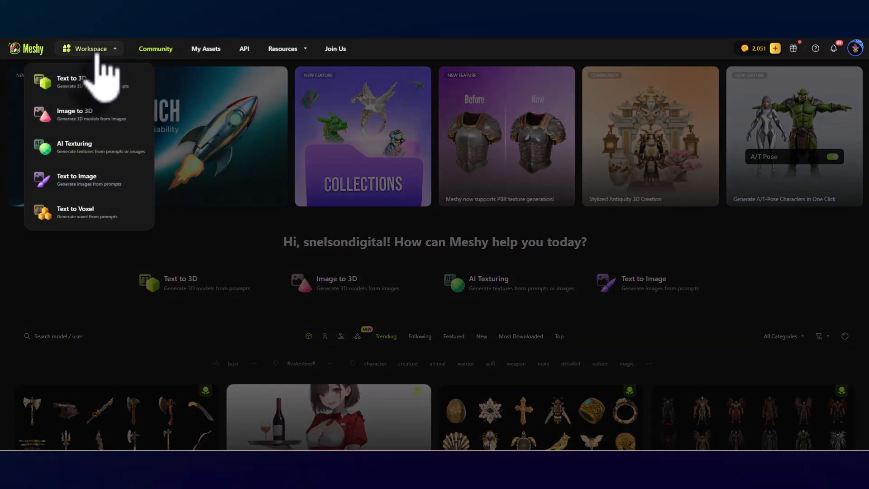
left_click(95, 81)
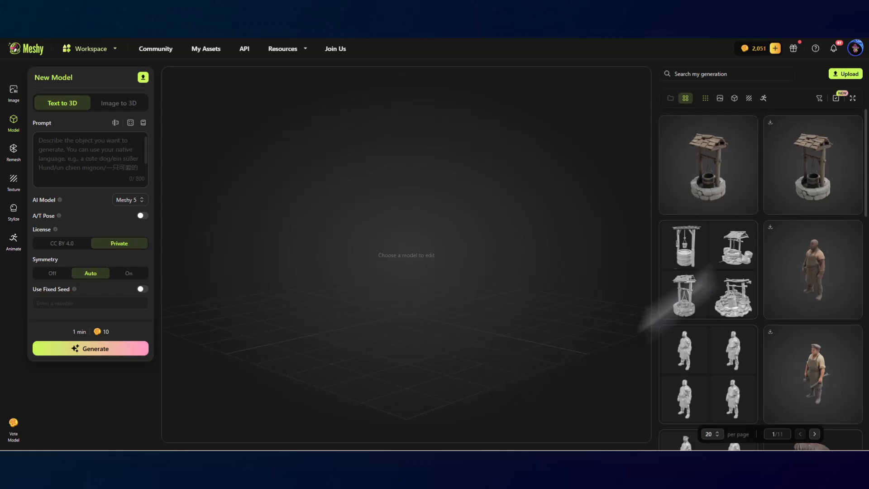
left_click(724, 173)
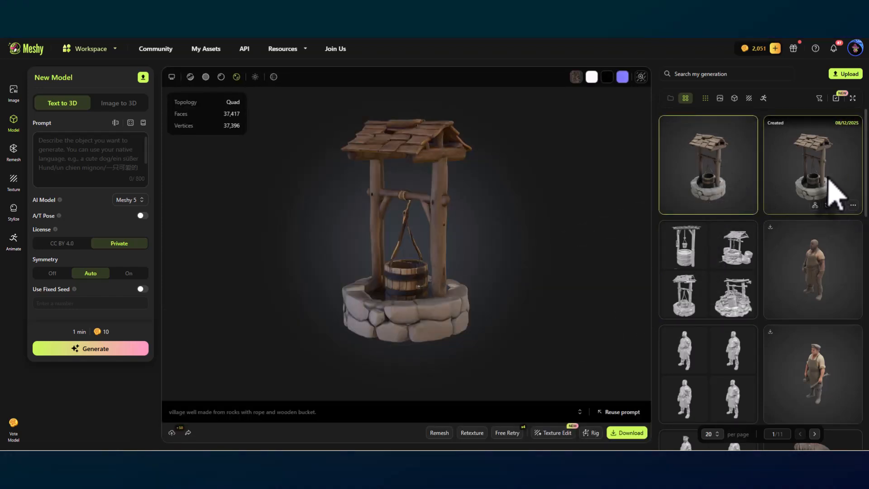
left_click(806, 173)
left_click(729, 183)
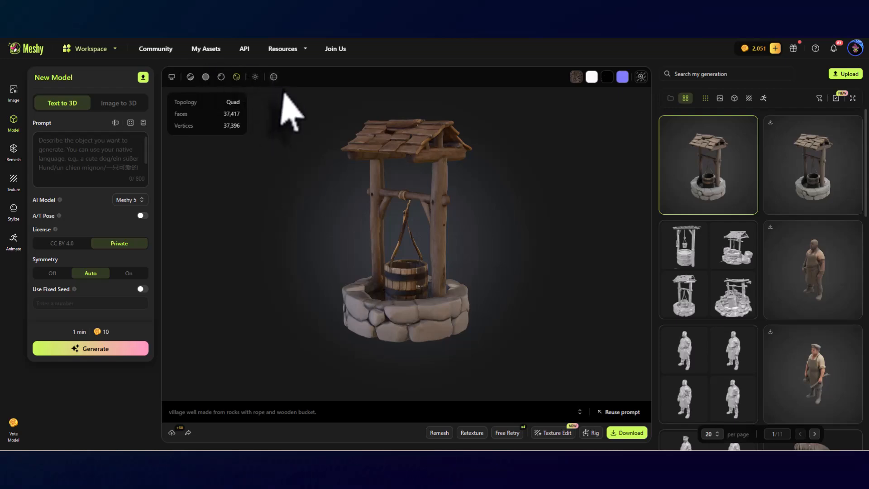
- Display the new well's wireframe and examine the mesh on its rope, bucket and posts up close
left_click(273, 77)
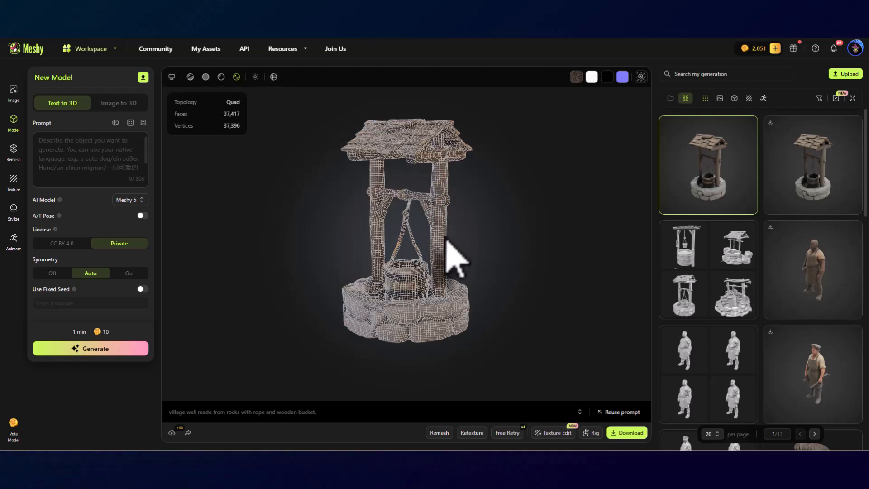
scroll(448, 244, "up", 6)
scroll(458, 243, "down", 6)
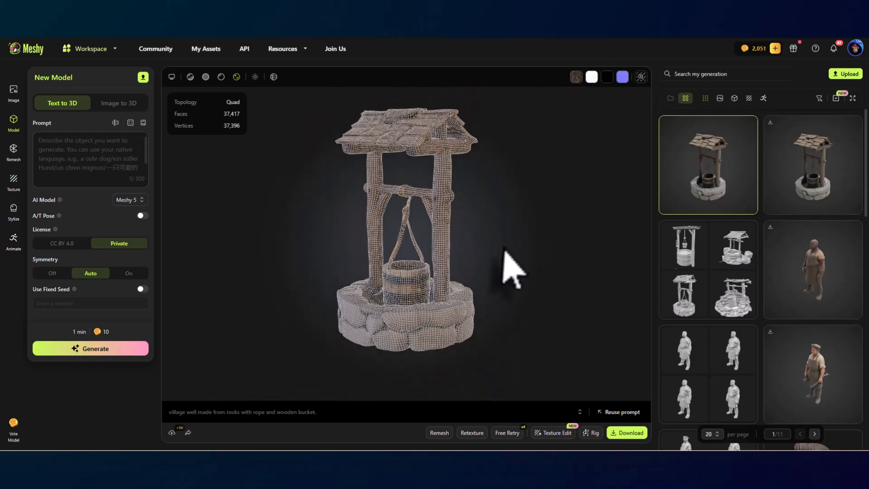
scroll(503, 260, "up", 8)
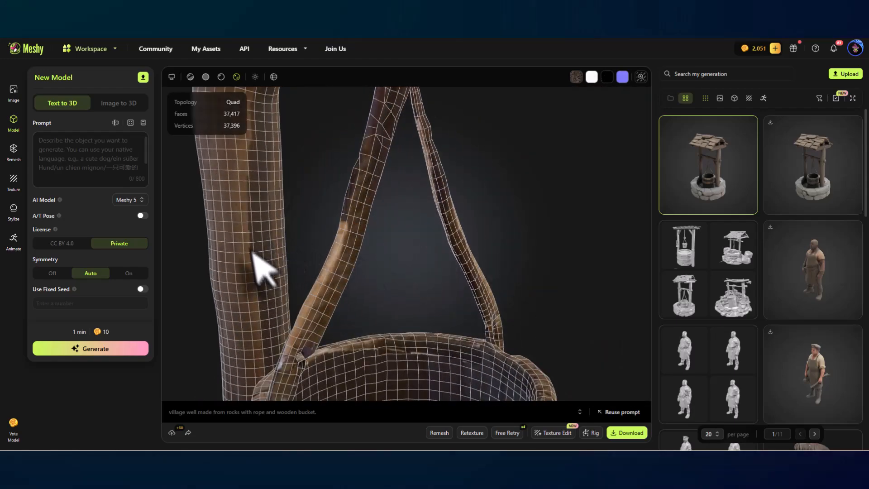
scroll(468, 256, "down", 8)
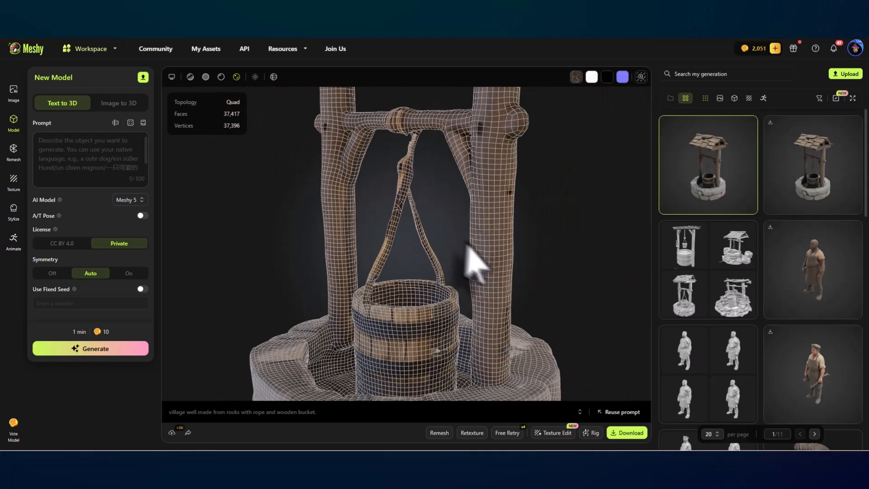
- Finish examining the well's mesh, hide the wireframe and review the HDRI environment lighting settings
left_click_drag(469, 275, 449, 267)
scroll(466, 258, "up", 8)
scroll(497, 260, "down", 8)
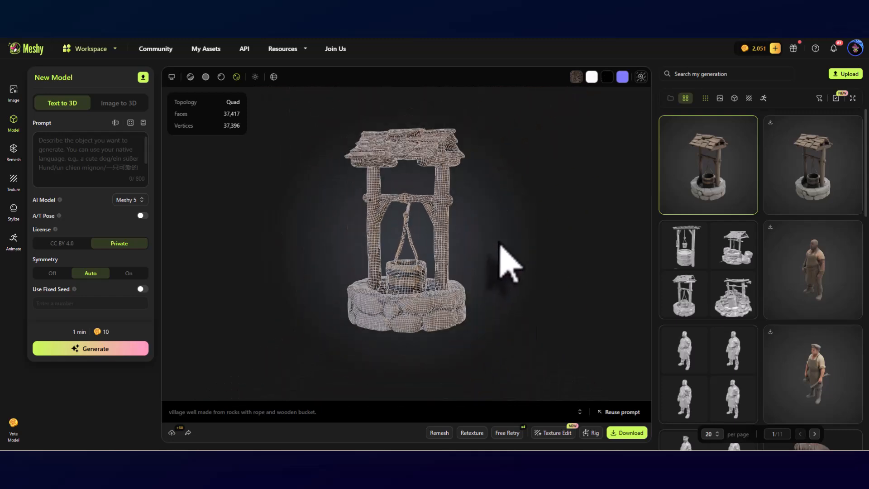
left_click(274, 77)
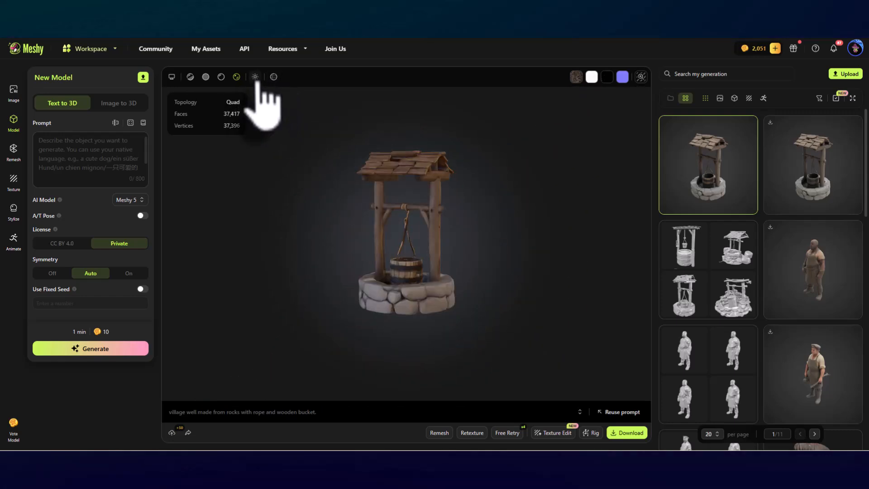
left_click(255, 77)
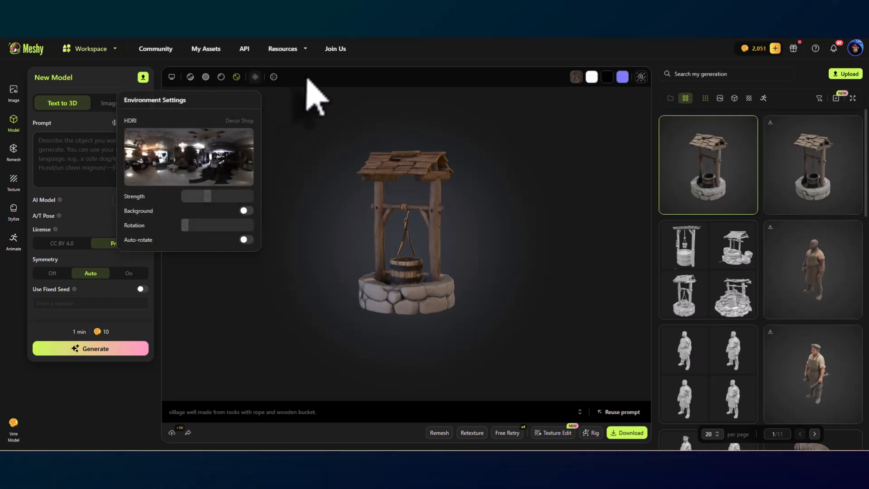
left_click(255, 78)
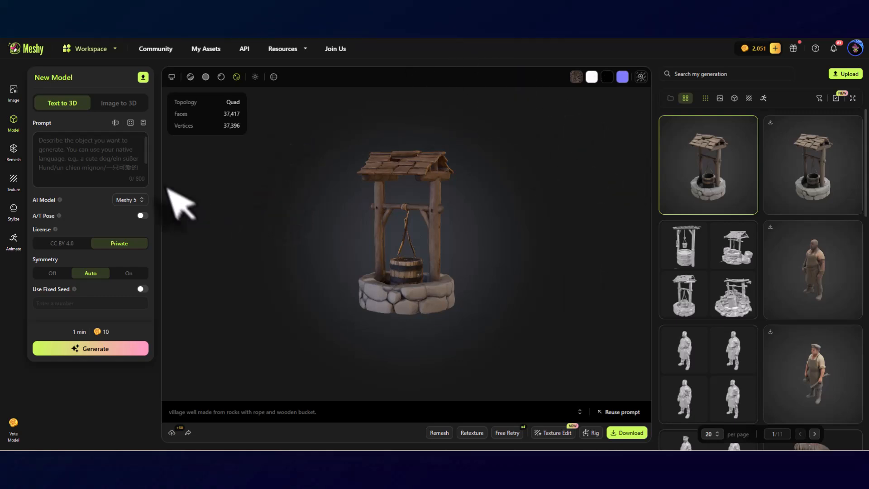
- Display only the well's base color texture without lighting and examine its rope, bucket and posts from several angles
left_click(221, 77)
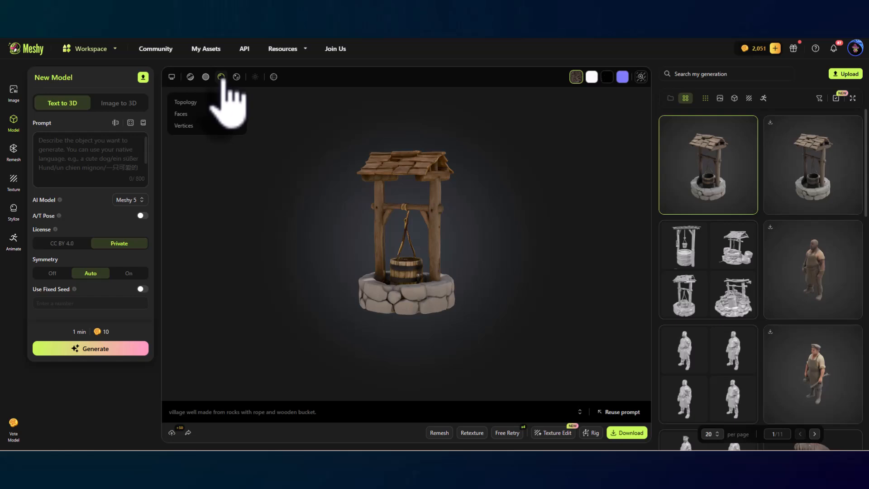
left_click_drag(421, 259, 413, 234)
scroll(420, 236, "up", 5)
scroll(423, 237, "down", 7)
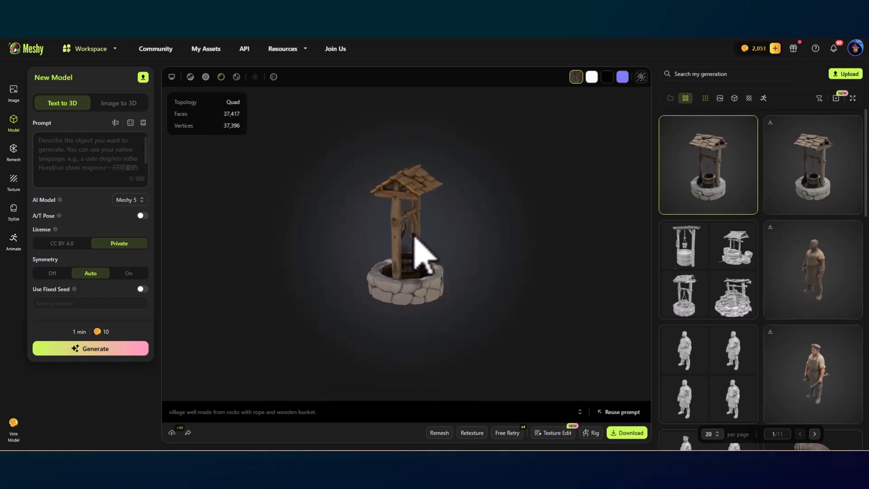
scroll(420, 248, "up", 10)
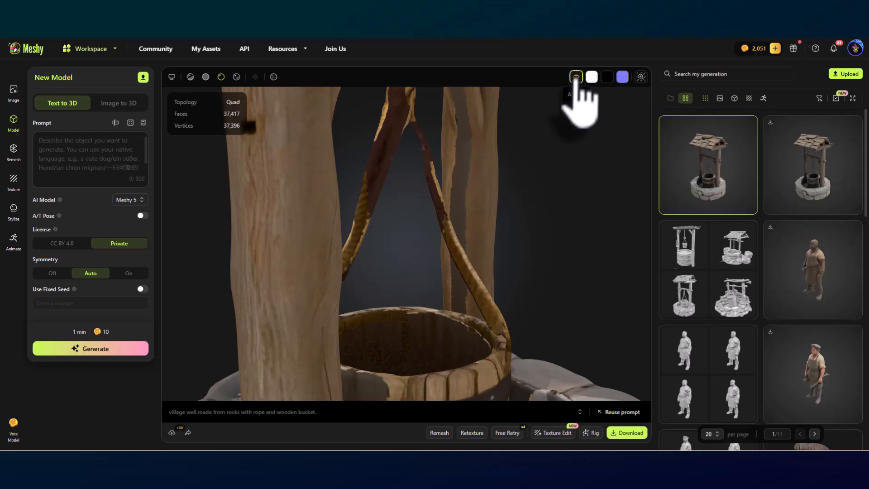
scroll(455, 276, "down", 10)
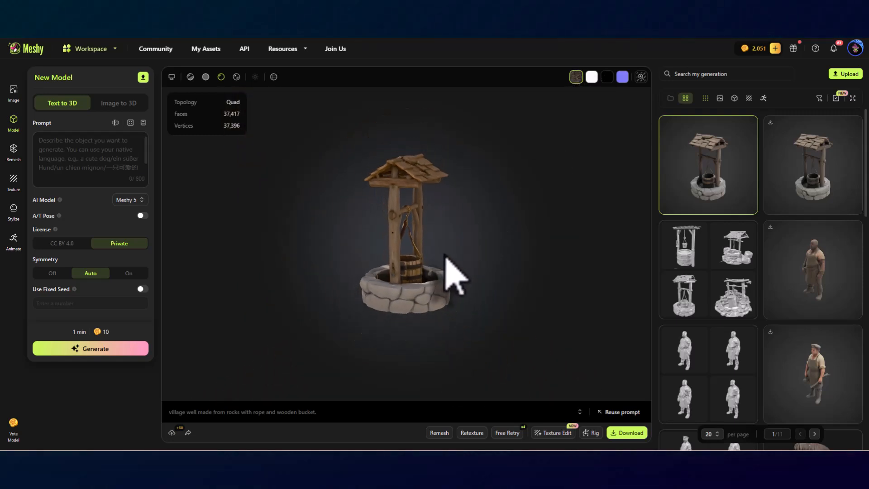
left_click_drag(410, 286, 444, 288)
scroll(444, 288, "up", 10)
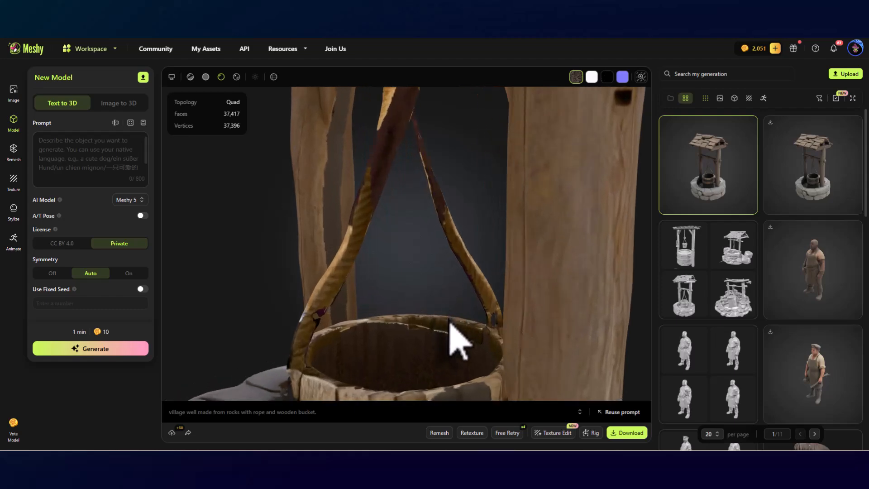
scroll(525, 325, "down", 10)
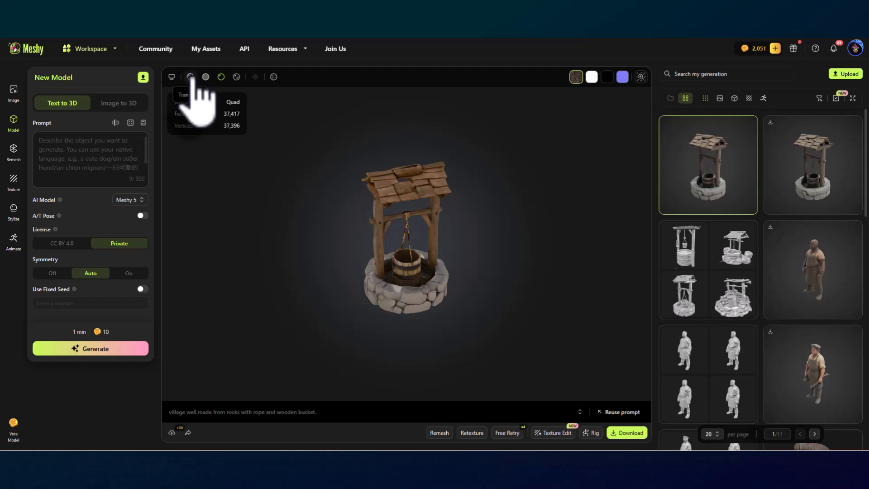
- Compare the well's transparent, untextured, base color and fully lit displays, and inspect the lit rope and bucket up close
left_click(190, 77)
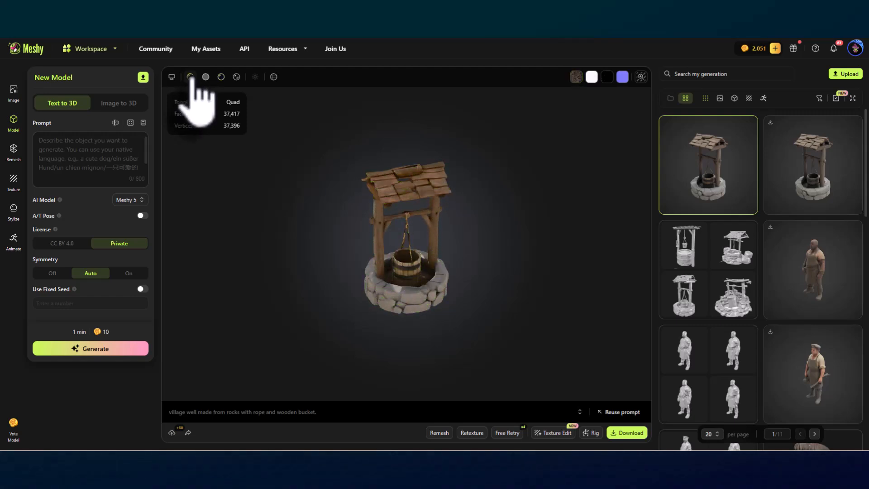
left_click(206, 77)
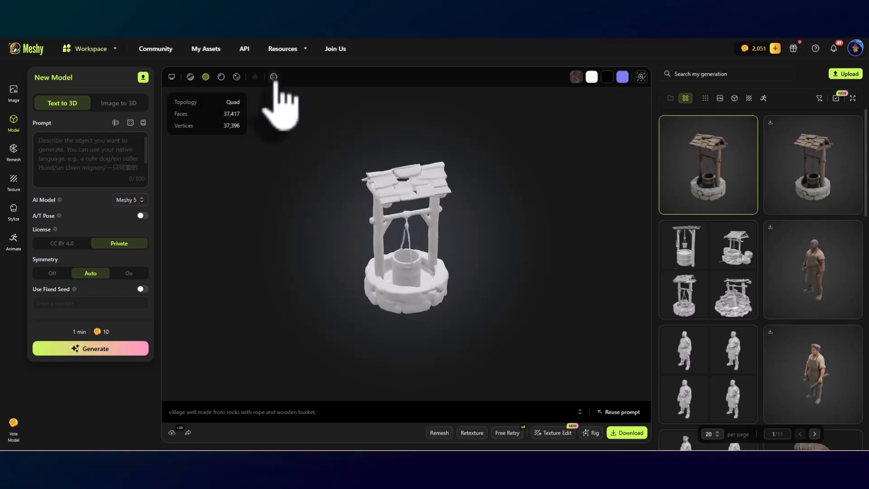
left_click(221, 78)
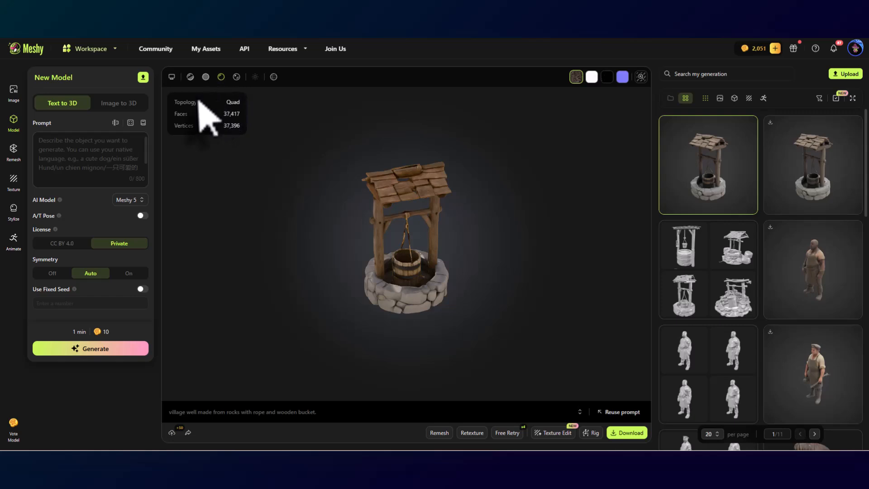
left_click(236, 76)
scroll(430, 279, "up", 10)
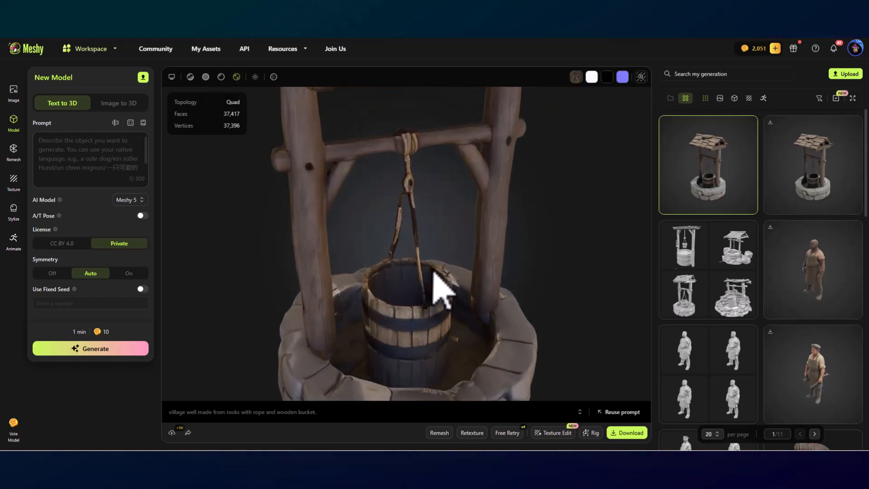
scroll(397, 247, "down", 10)
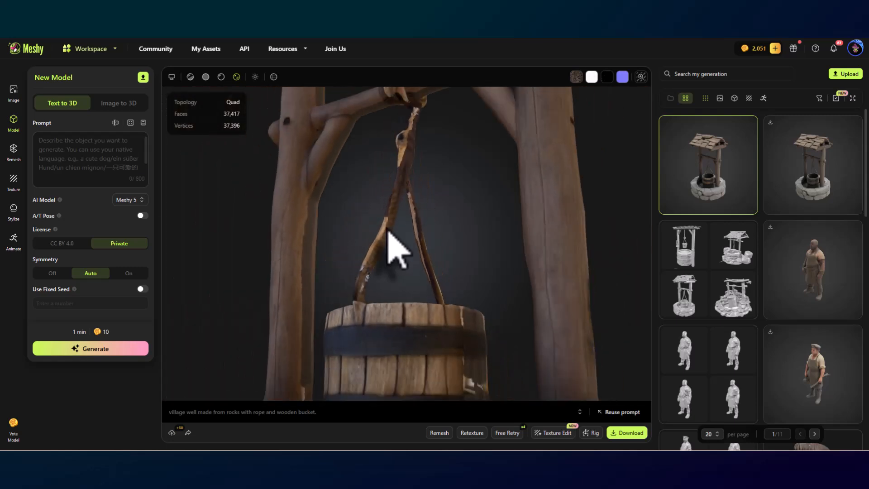
left_click_drag(408, 285, 483, 291)
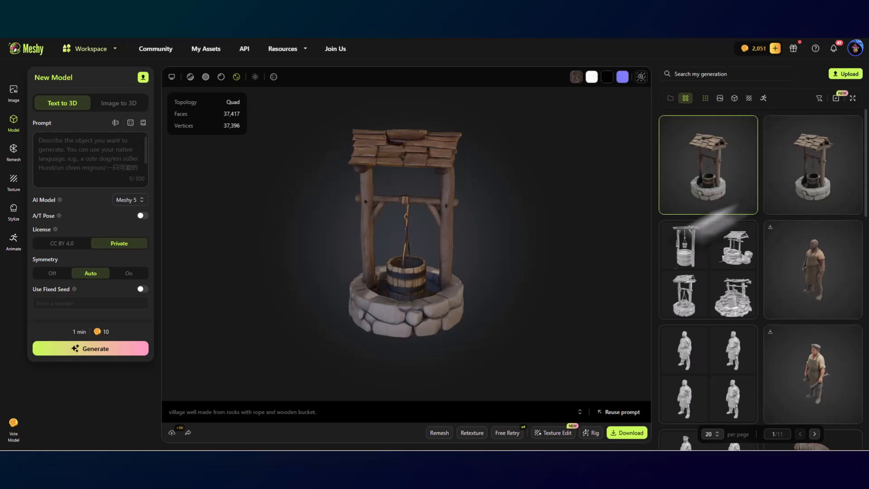
- Review the well's download settings for resizing, origin and file format, and close them without downloading
left_click(631, 433)
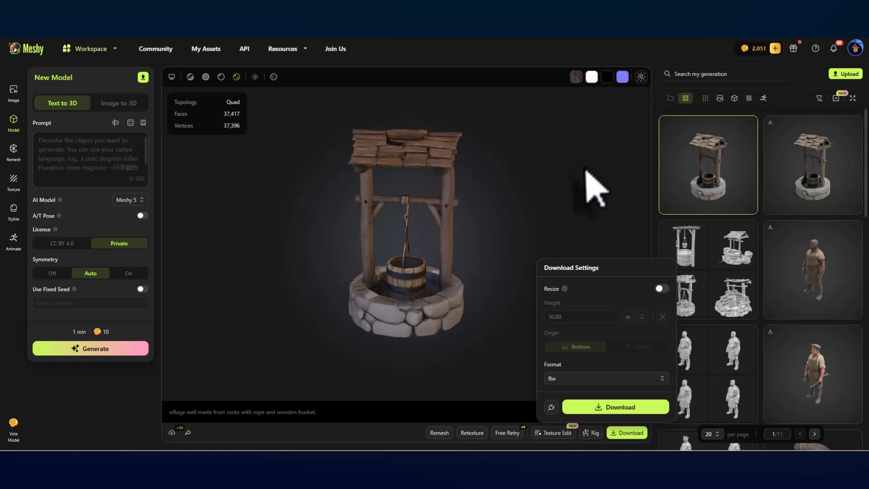
left_click(592, 184)
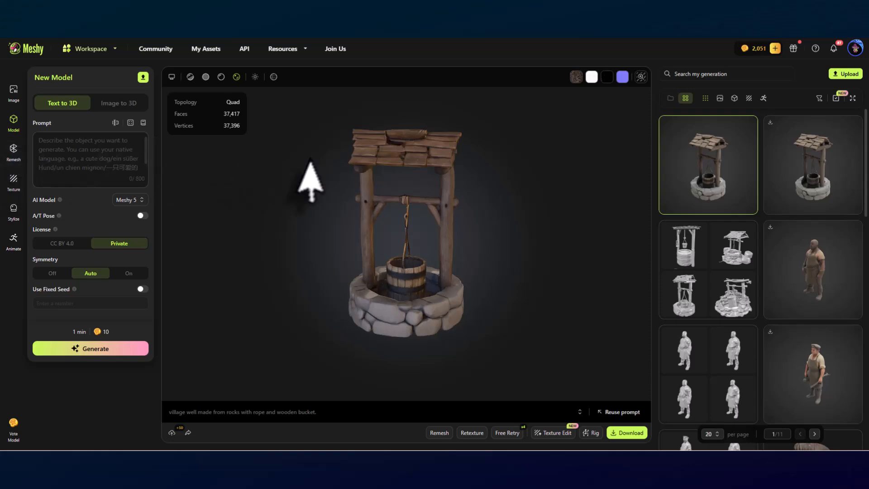
- Show the well's wireframe and remesh it with a fixed 30K target polycount and quad topology
left_click(273, 77)
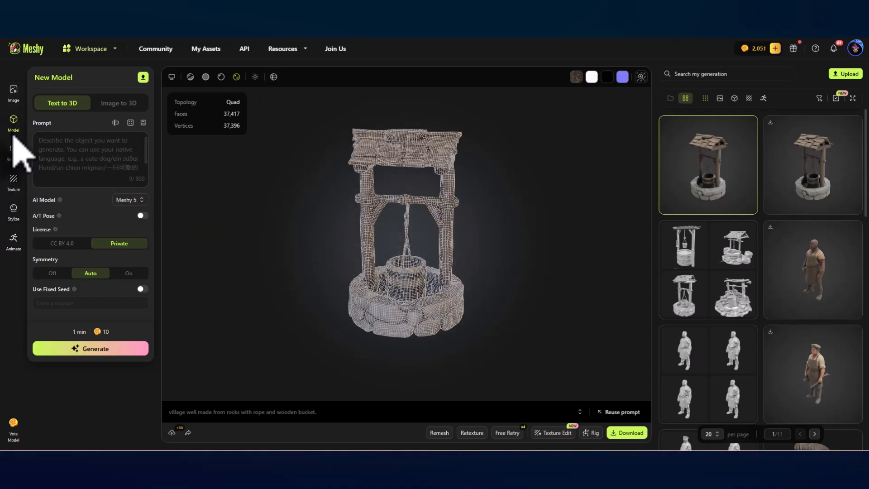
left_click(14, 156)
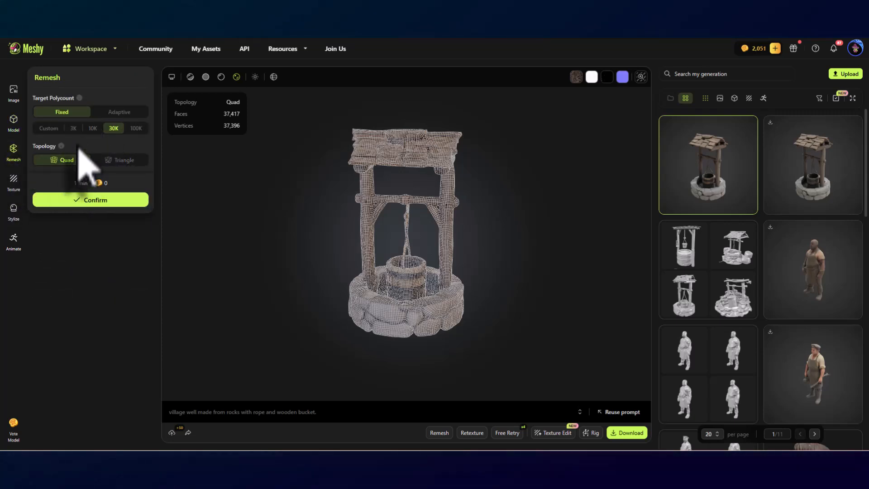
left_click(111, 201)
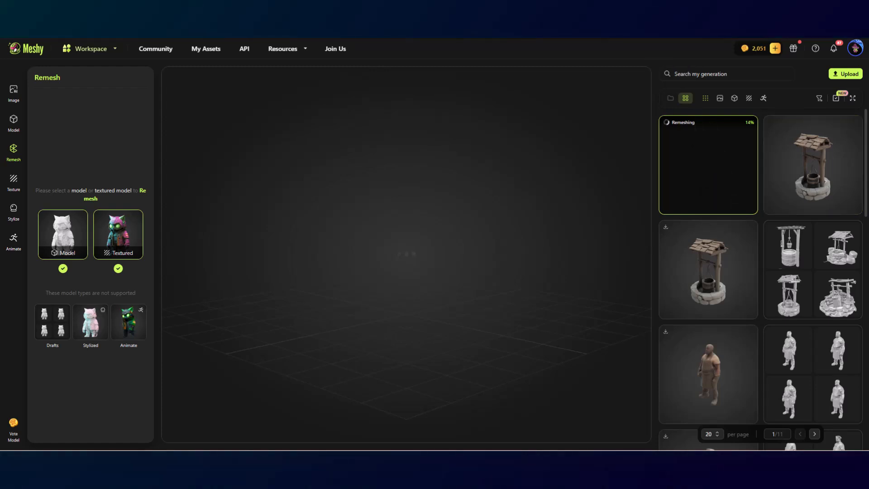
- Switch to File Explorer, go to the Well_Village folder and look at the options for extracting the downloaded ZIP file
left_click_drag(868, 39, 456, 68)
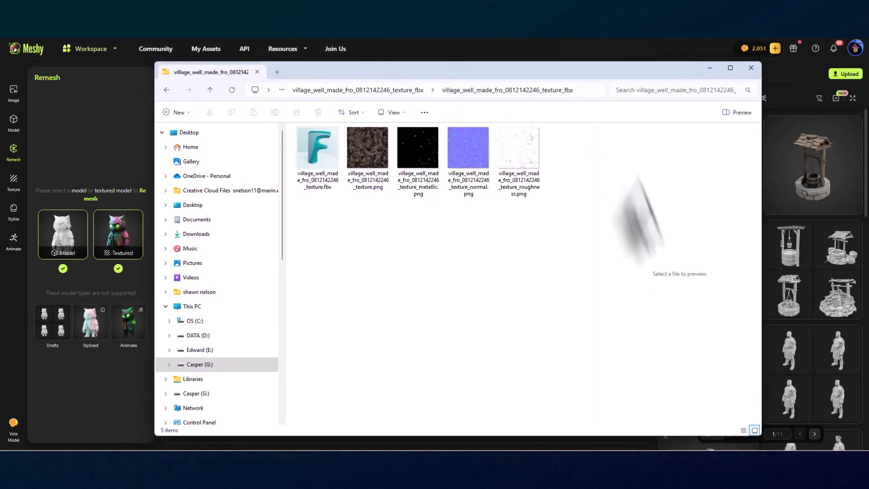
left_click(212, 92)
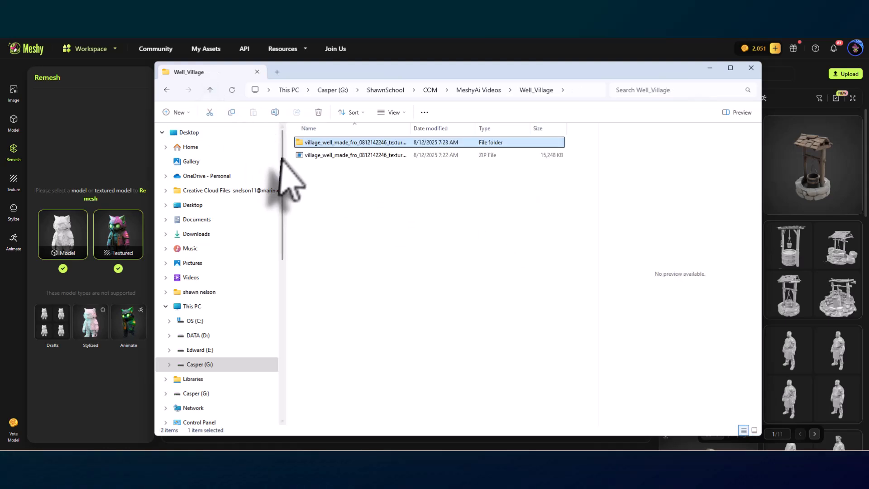
left_click(335, 155)
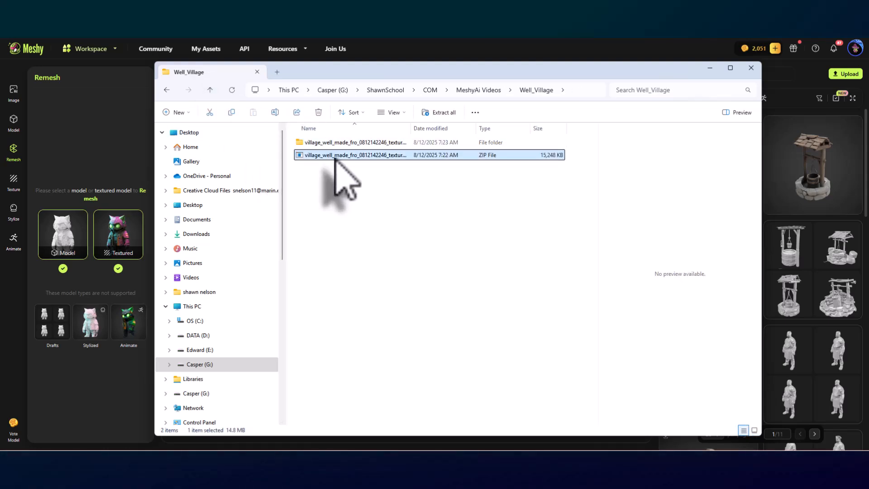
right_click(337, 181)
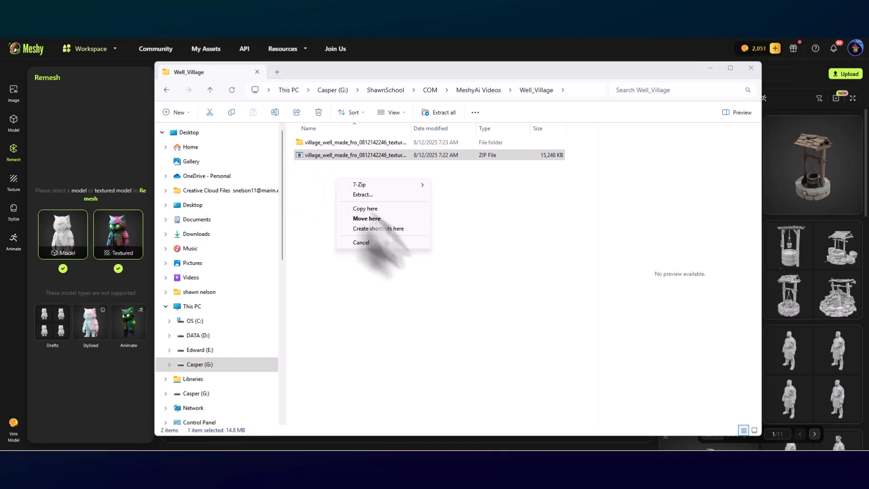
left_click(317, 181)
right_click(310, 155)
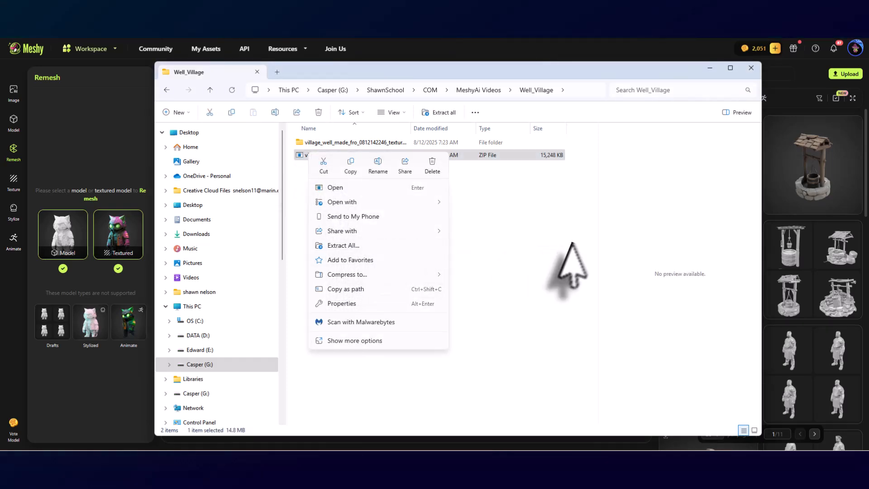
left_click(572, 262)
- Open the extracted texture_fbx folder in Well_Village and rename the folder inside it as village_well
left_click(309, 143)
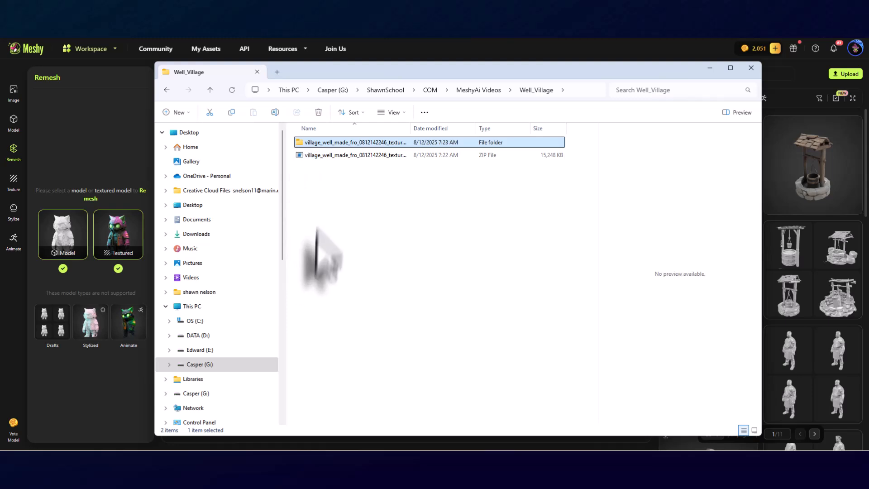
double_click(301, 143)
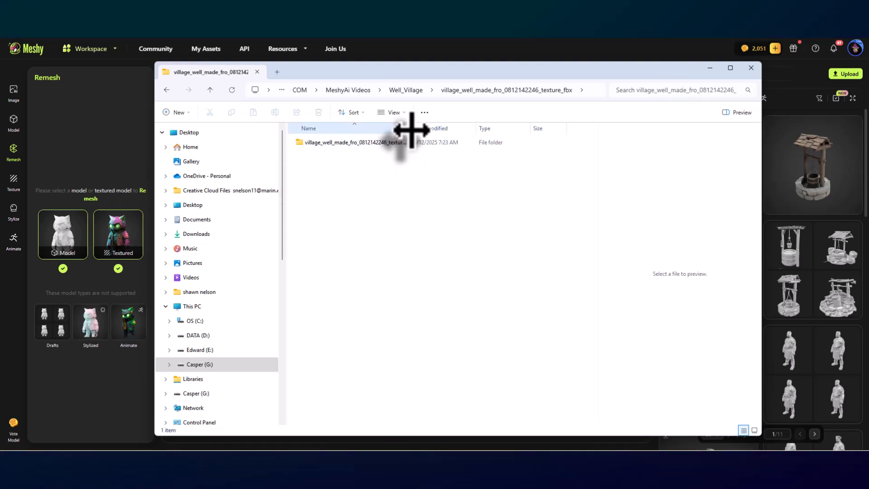
left_click_drag(411, 128, 461, 130)
left_click(352, 143)
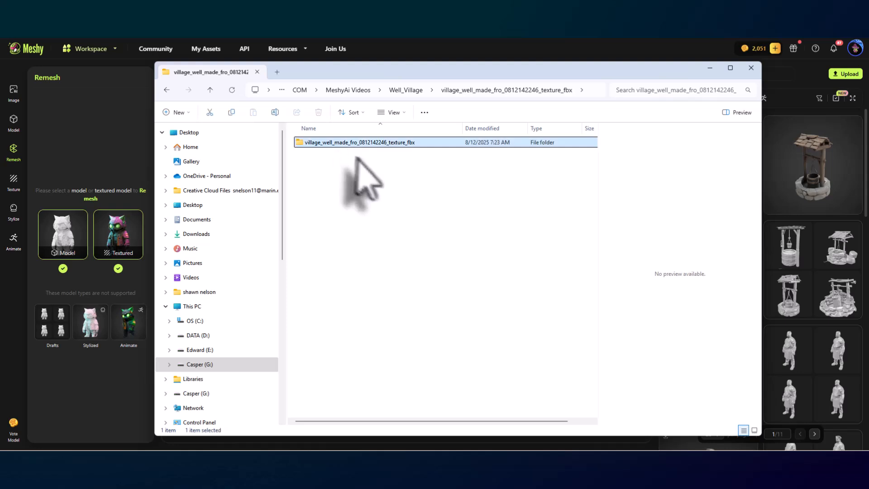
left_click(381, 143)
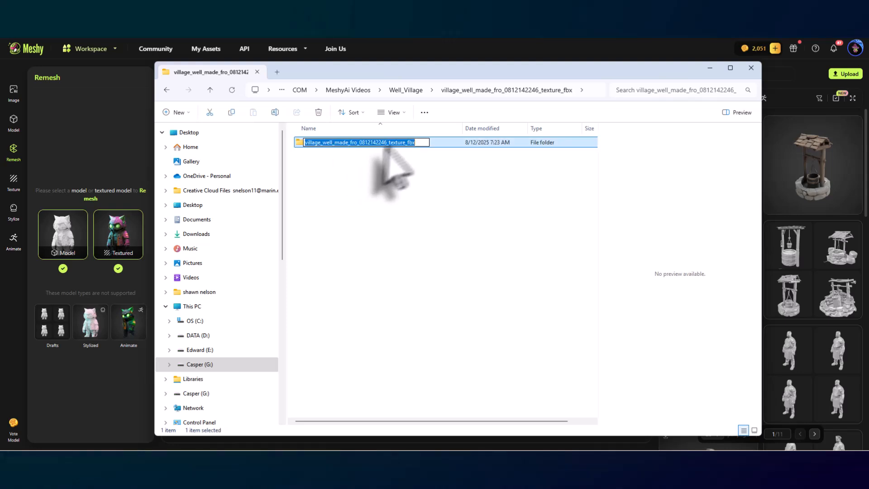
left_click(397, 143)
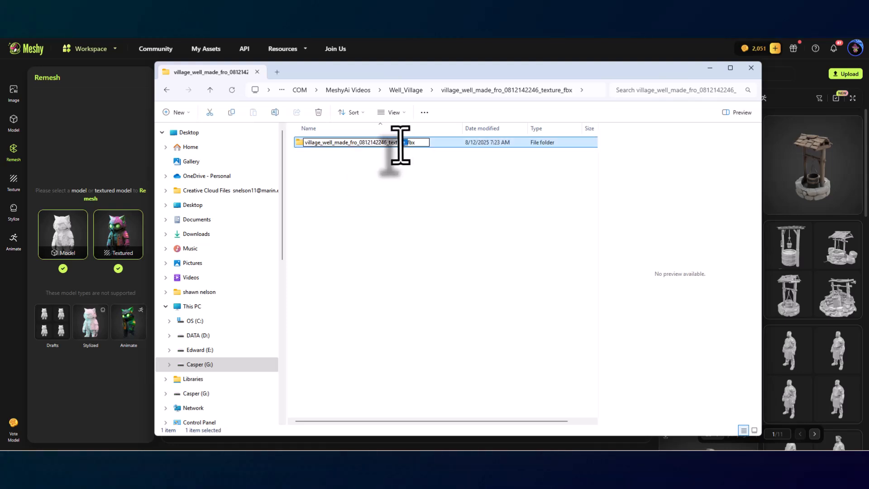
left_click_drag(401, 143, 333, 147)
key("BackSpace")
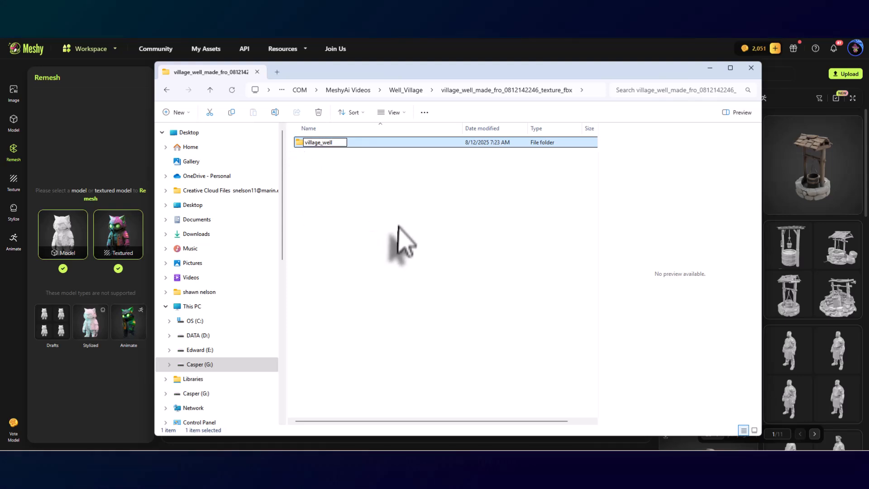
key("Return")
- Open the village_well folder and preview its base color, metallic and normal texture images
double_click(308, 149)
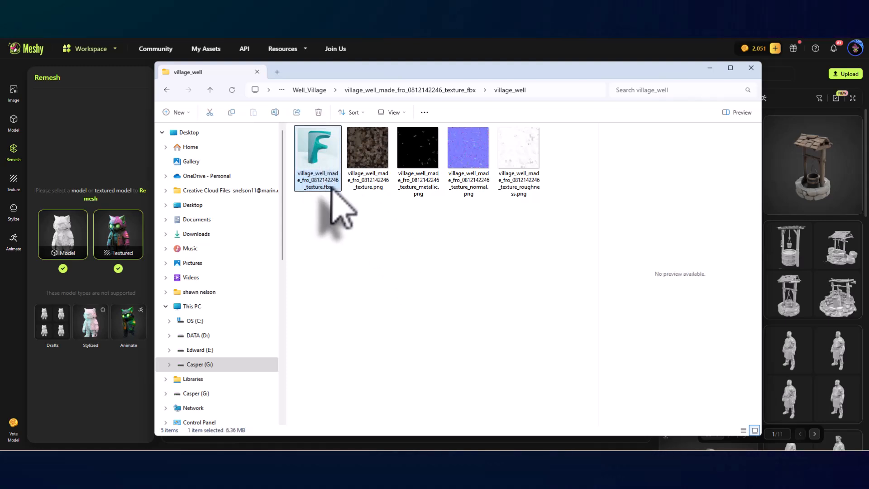
left_click(374, 159)
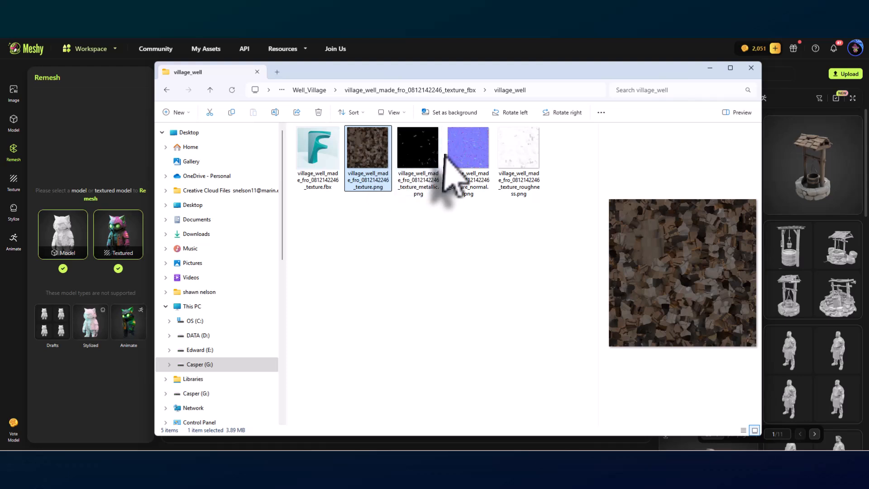
left_click(425, 161)
left_click(473, 169)
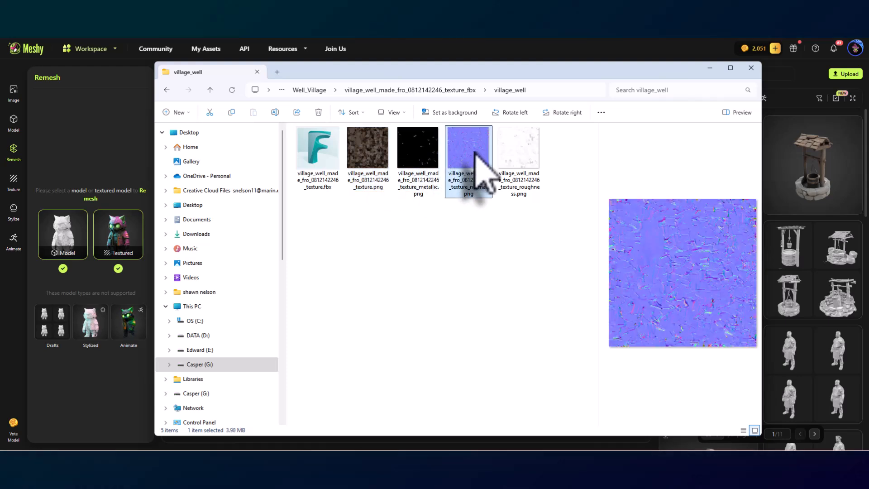
- Preview the base color texture, and switch back to Meshy to display the original textured well and its remeshed version
left_click(367, 156)
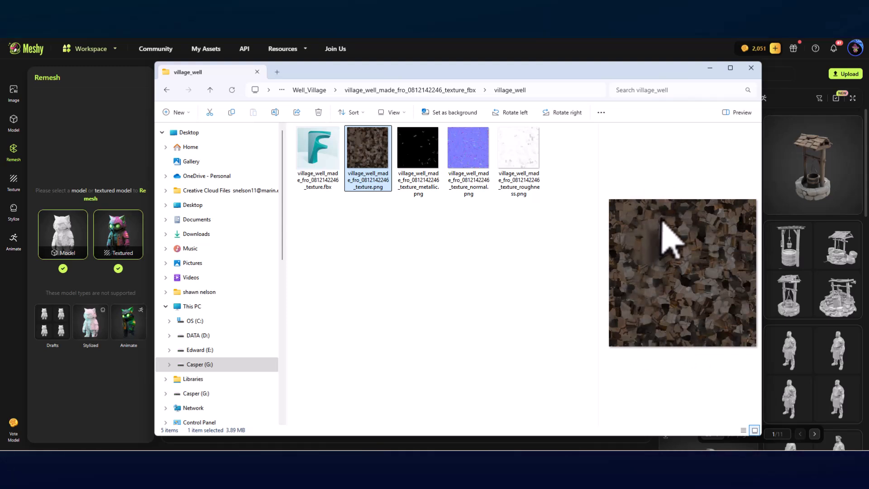
left_click(816, 196)
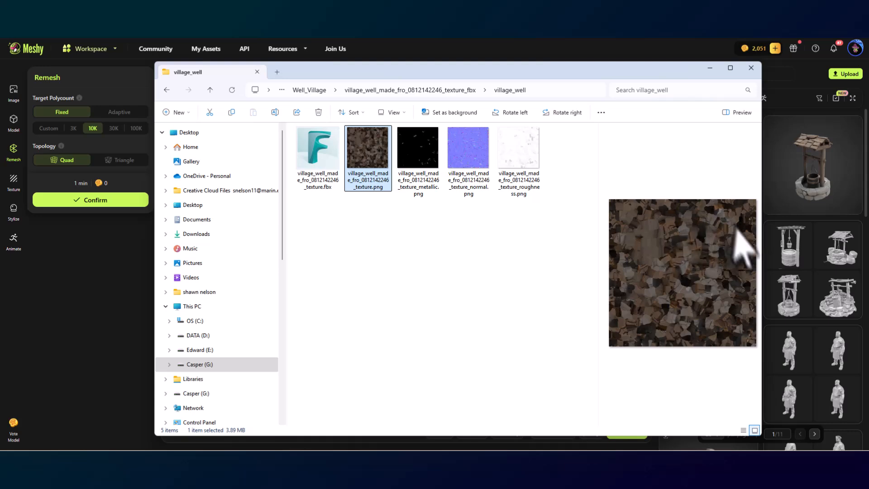
left_click(827, 203)
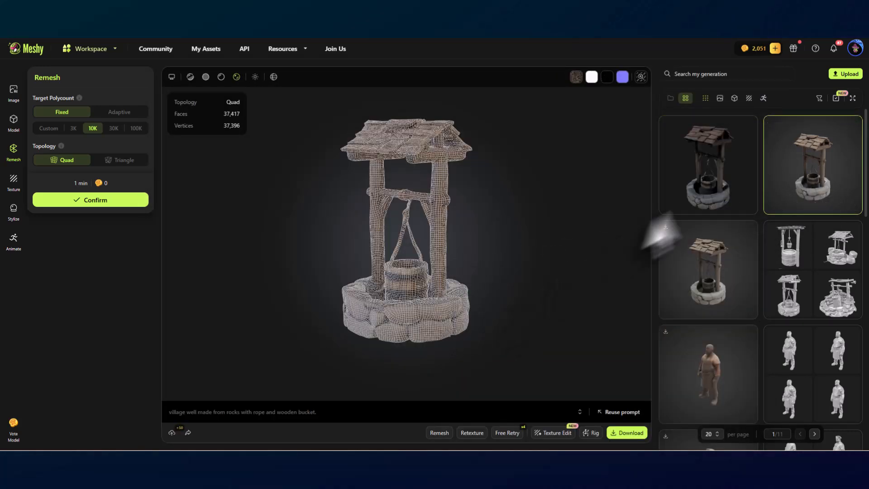
left_click(751, 168)
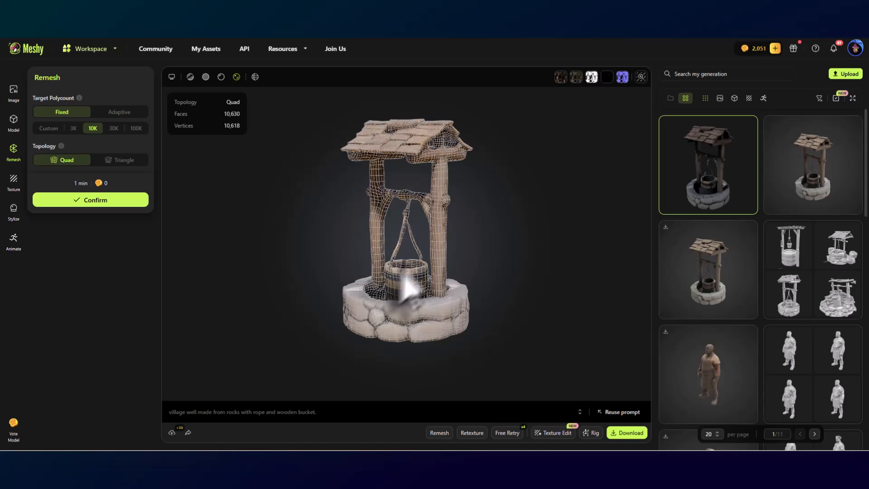
- Examine the remeshed well's quad wireframe up close around the bucket and rope and from a rotated angle
scroll(432, 282, "up", 1)
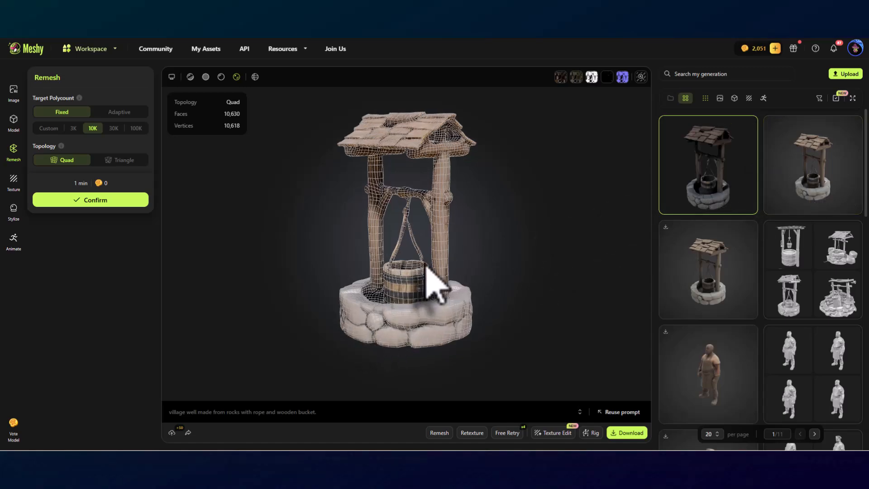
scroll(428, 267, "up", 5)
scroll(428, 266, "down", 5)
scroll(452, 266, "up", 5)
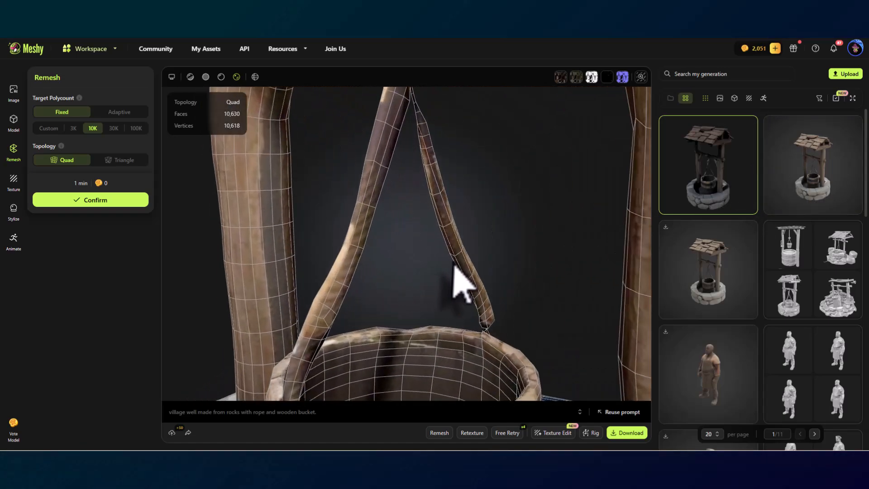
scroll(454, 266, "down", 5)
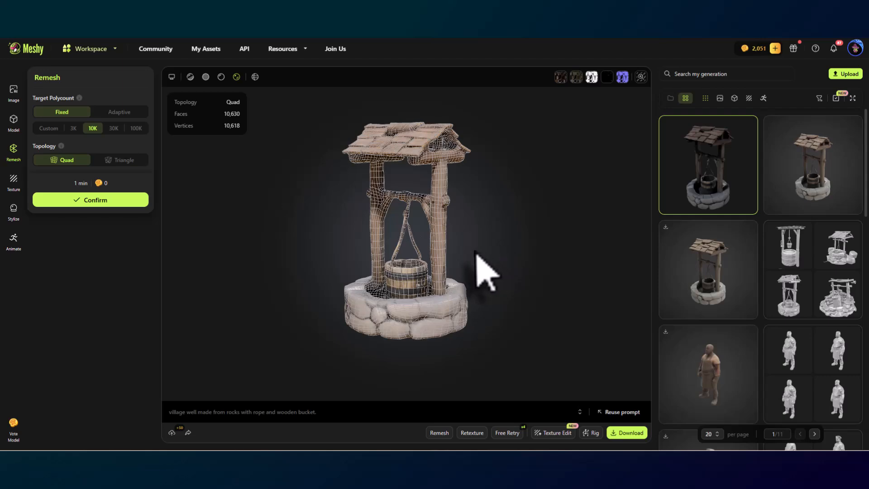
left_click_drag(476, 252, 485, 211)
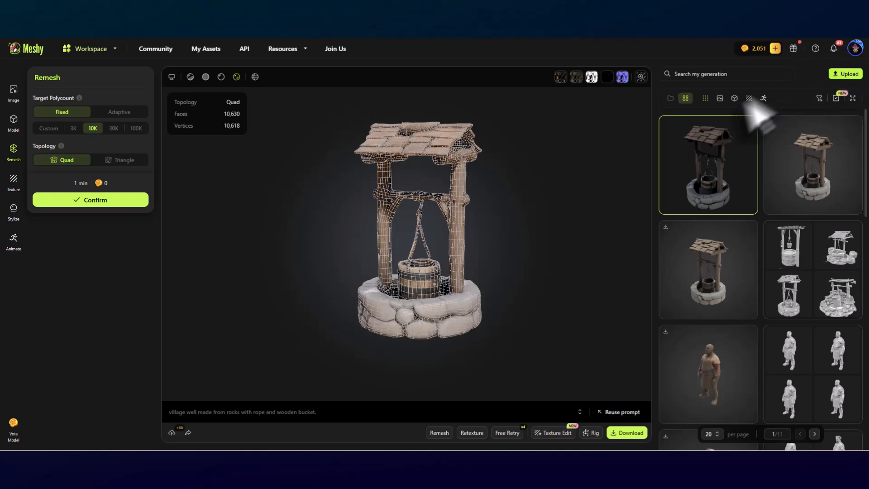
- Download the remeshed well in fbx format with resizing turned off
mouse_move(733, 195)
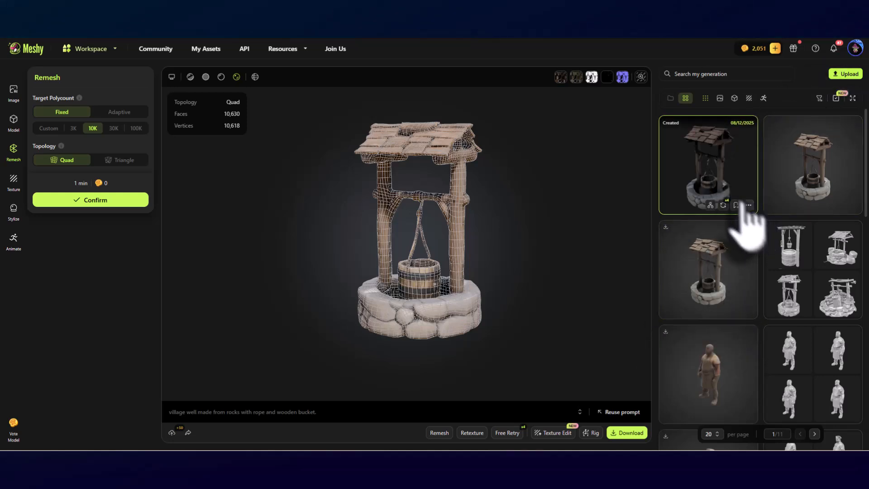
left_click(749, 205)
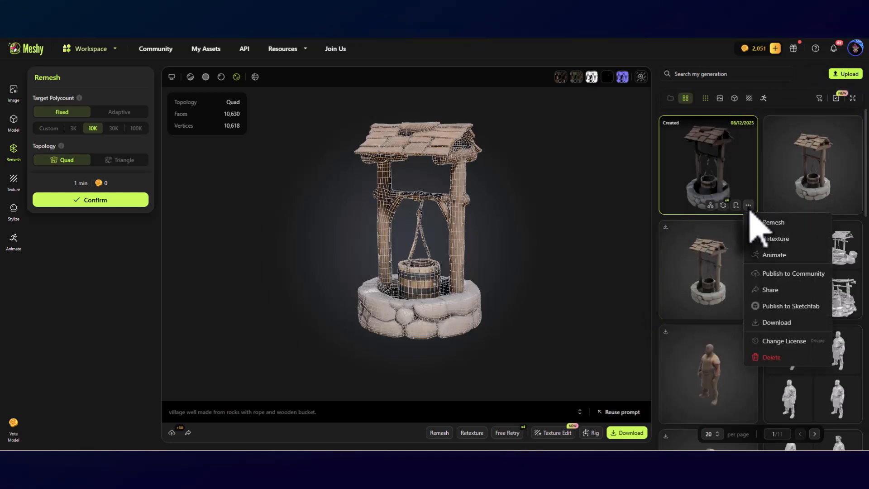
left_click(781, 324)
left_click(691, 201)
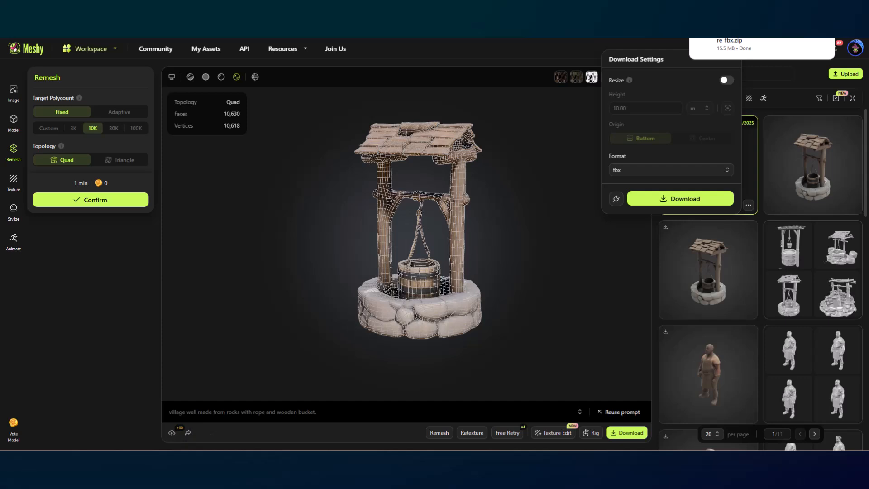
- Check the browser's recent downloads and bring up the Well_Village folder in File Explorer
left_click(174, 430)
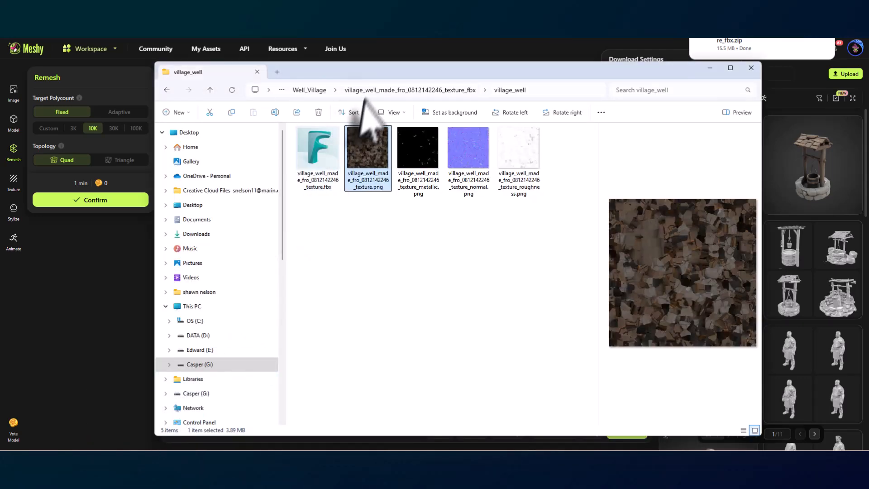
left_click_drag(357, 72, 327, 62)
left_click(826, 39)
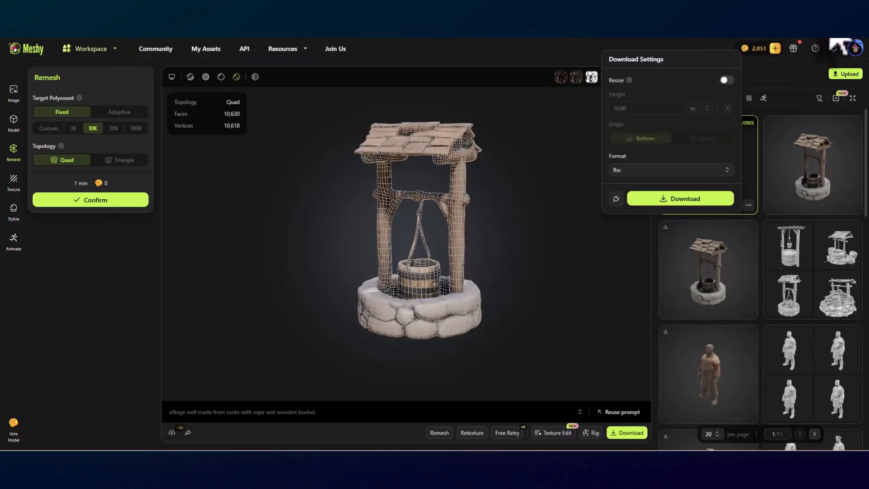
left_click(828, 39)
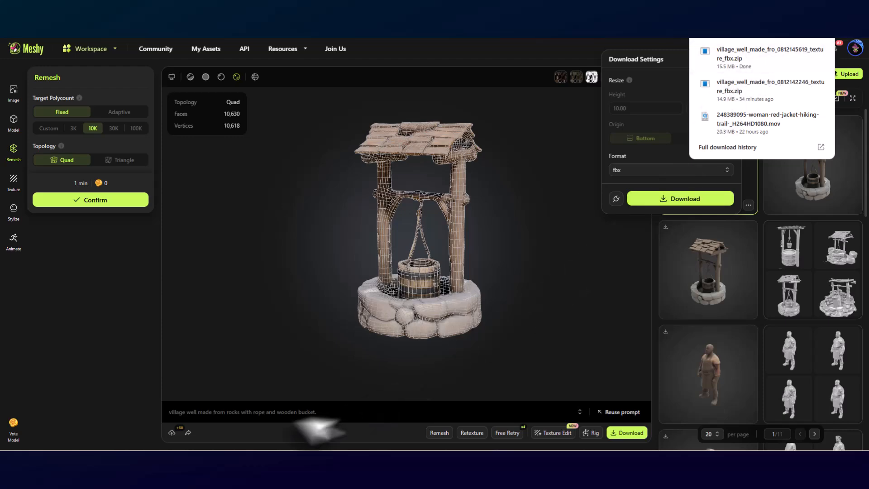
left_click(156, 449)
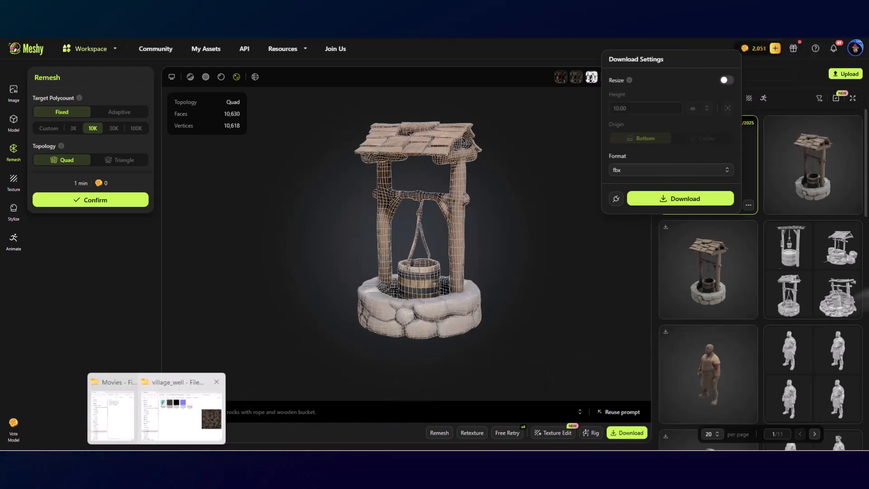
left_click(192, 403)
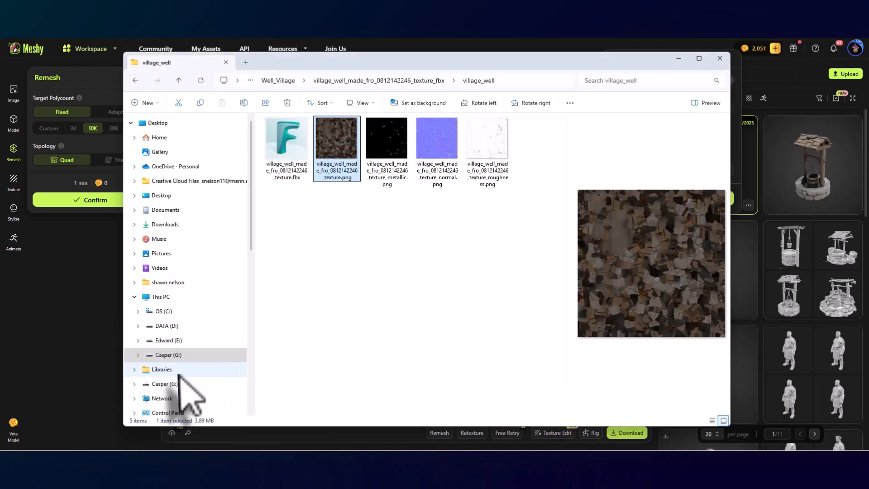
left_click_drag(507, 63, 868, 63)
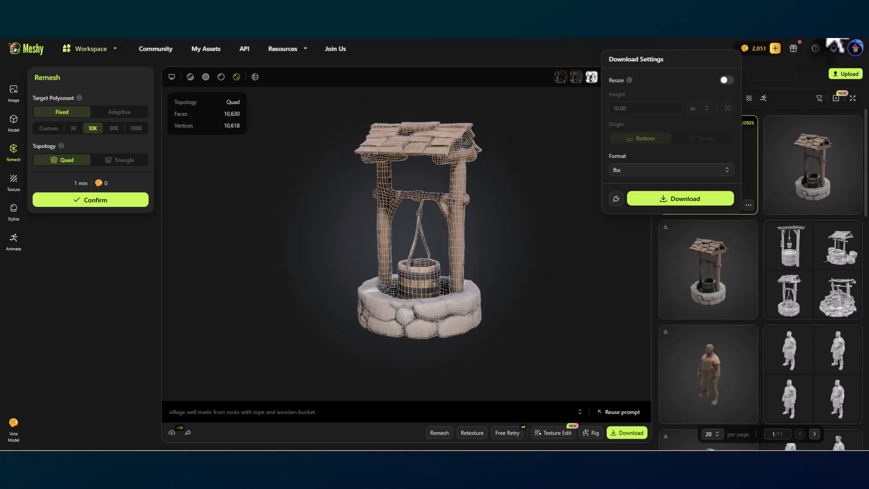
left_click(836, 45)
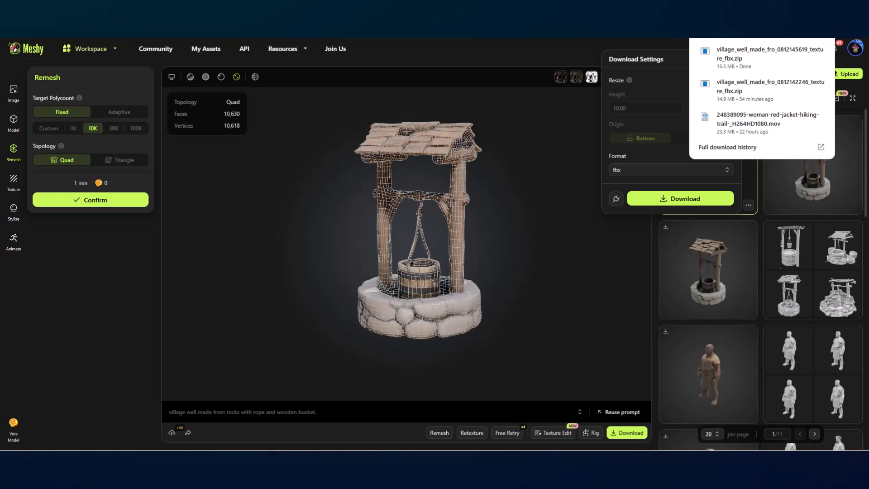
left_click_drag(868, 211, 342, 87)
- Rename the first downloaded ZIP file in Well_Village as village_well_1x.zip
left_click(365, 171)
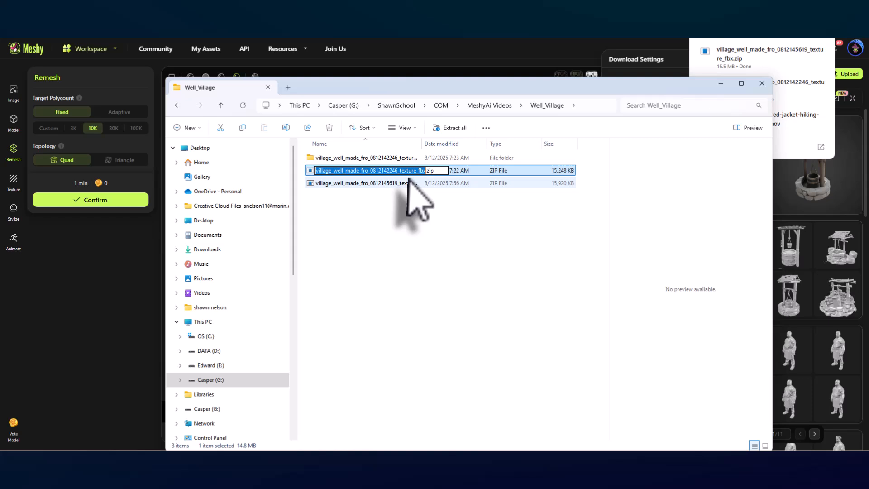
left_click(323, 171)
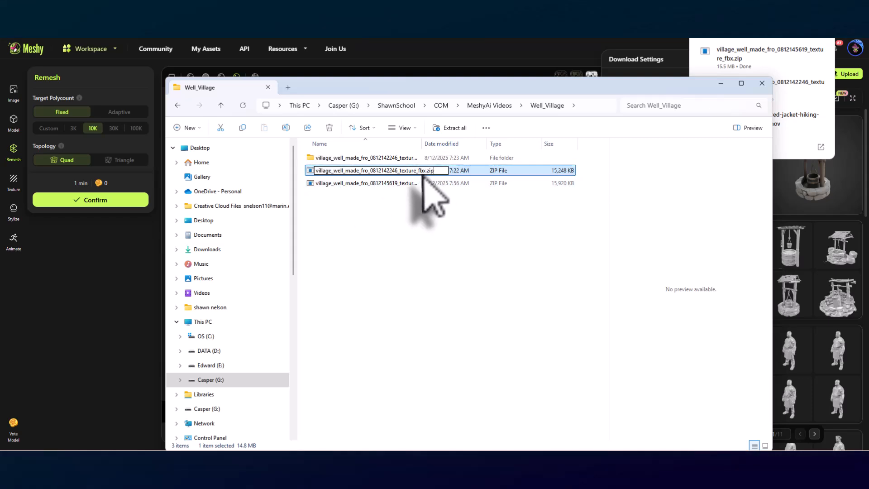
left_click_drag(423, 171, 341, 172)
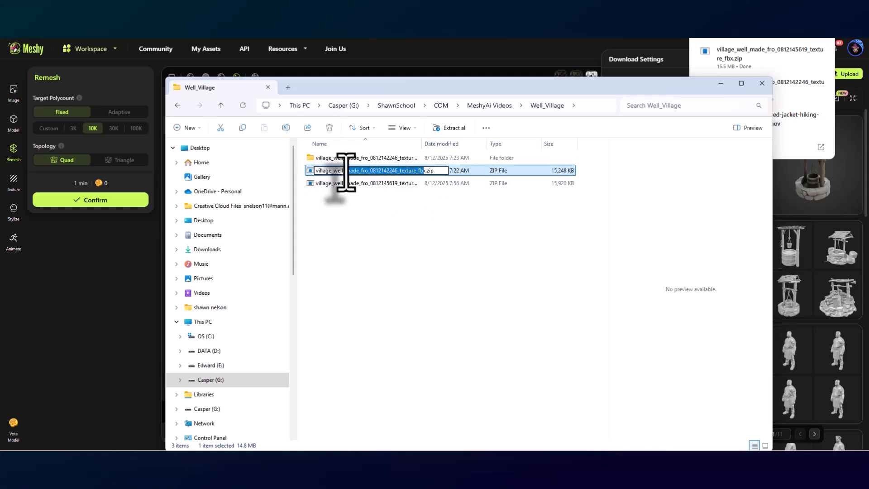
type("1")
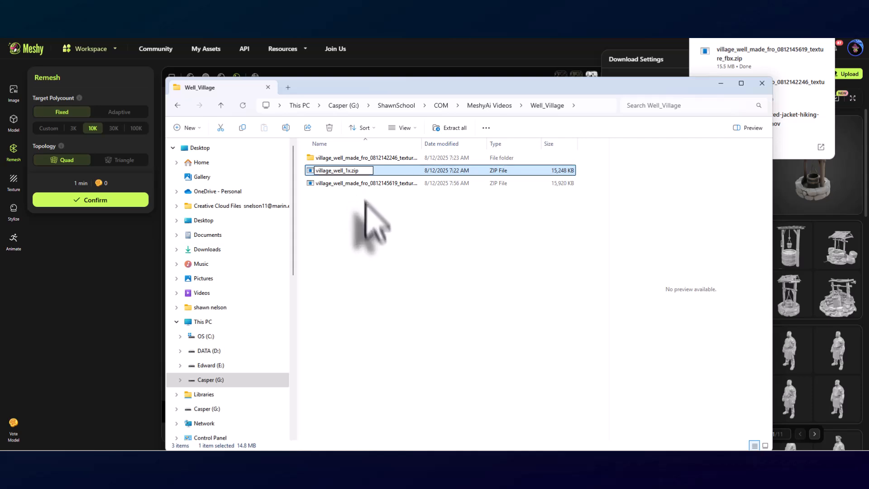
left_click(366, 185)
- Widen the Name column and rename the newly downloaded ZIP file as village_well_ 2.zip
left_click(400, 184)
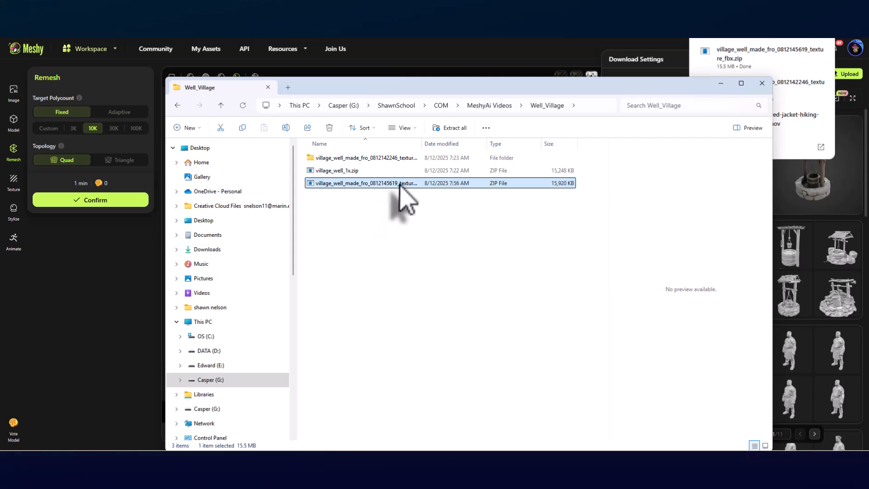
left_click_drag(422, 144, 541, 144)
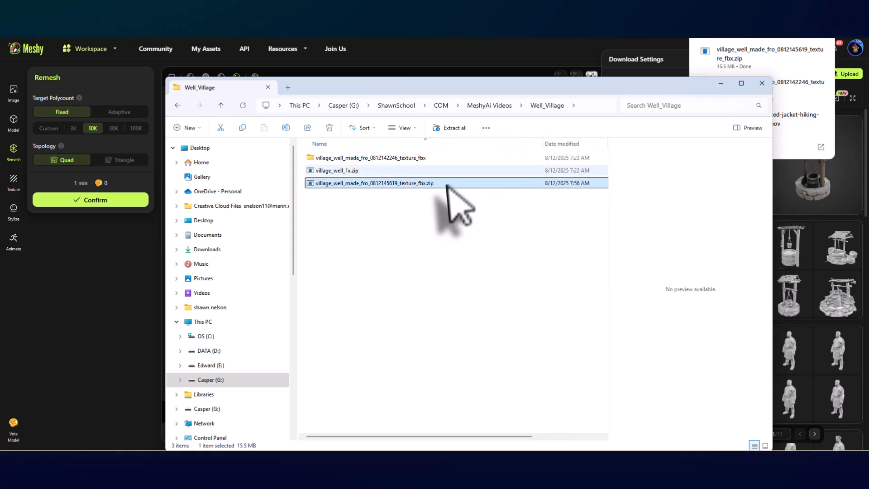
left_click(419, 184)
left_click(422, 185)
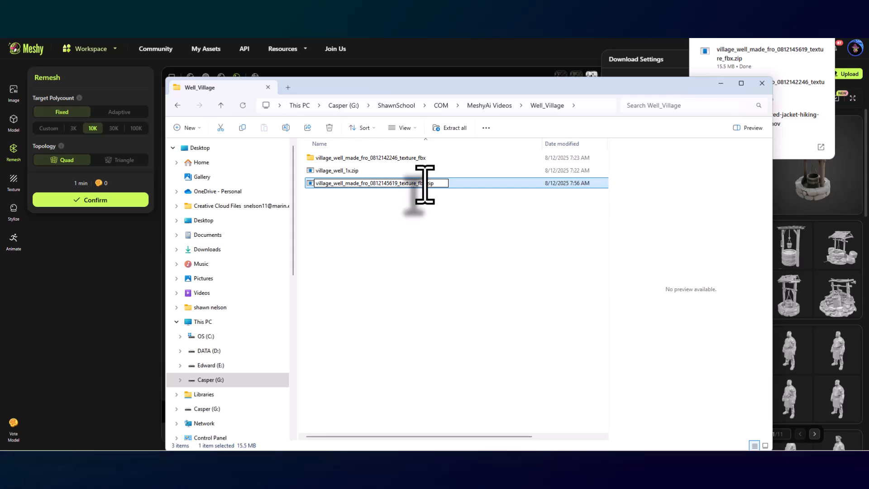
left_click_drag(425, 184, 346, 193)
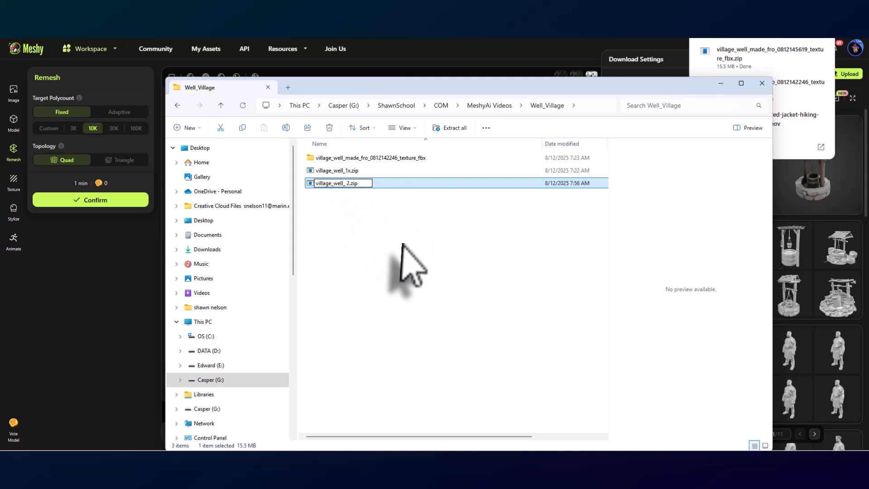
key("Return")
- Extract village_well_ 2.zip into Well_Village\village_well_ 2 and open the texture_fbx folder inside it
right_click(312, 183)
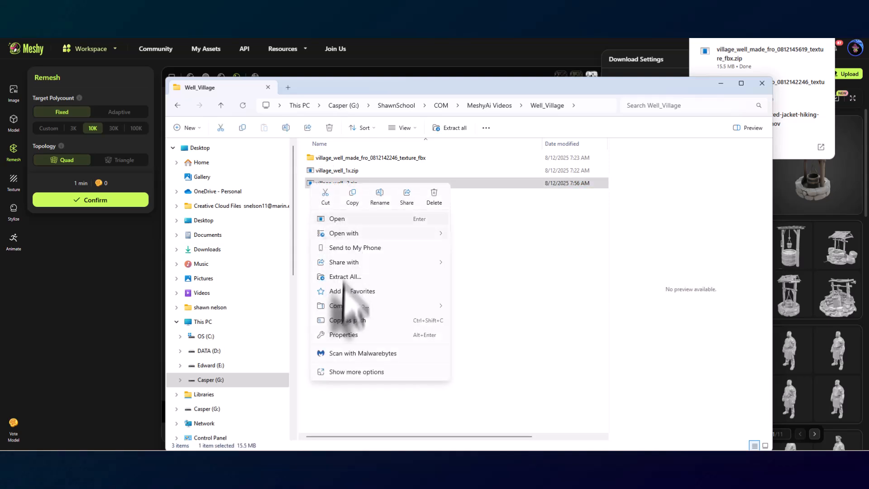
left_click(345, 277)
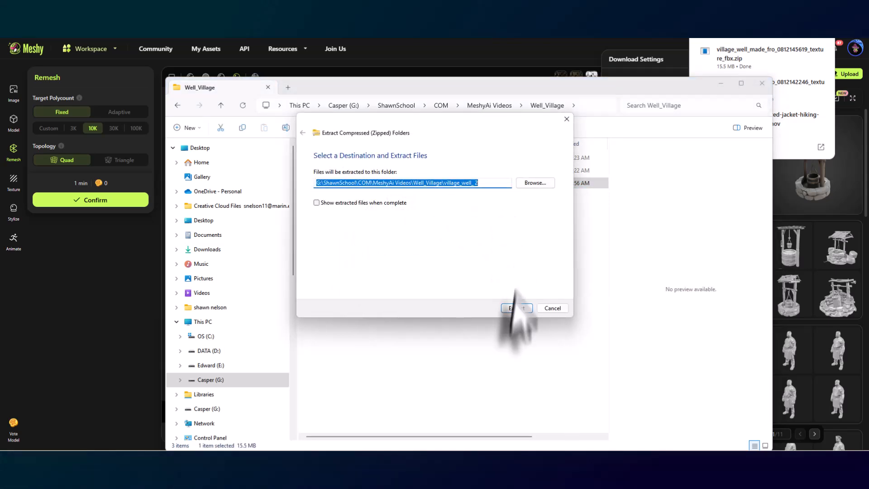
left_click(516, 308)
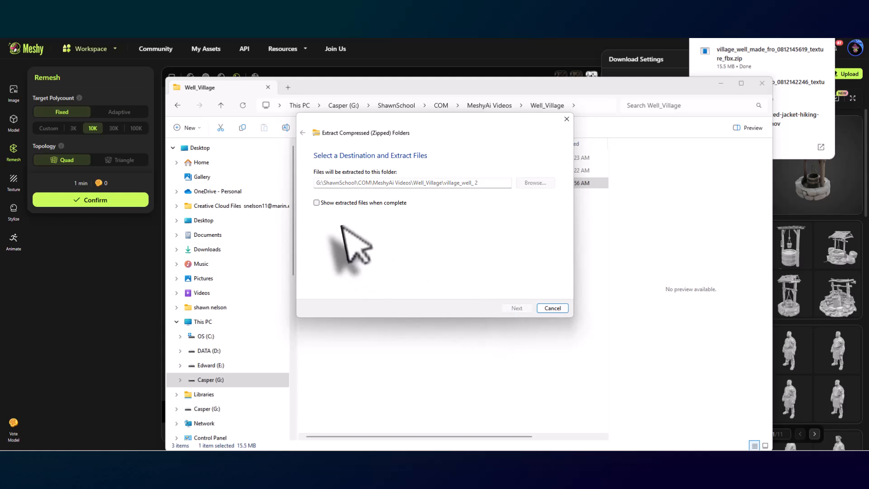
double_click(326, 196)
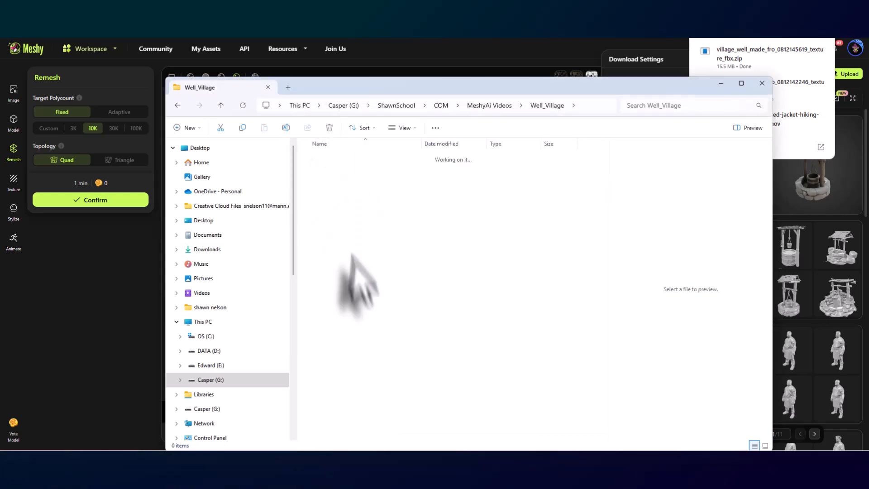
double_click(328, 159)
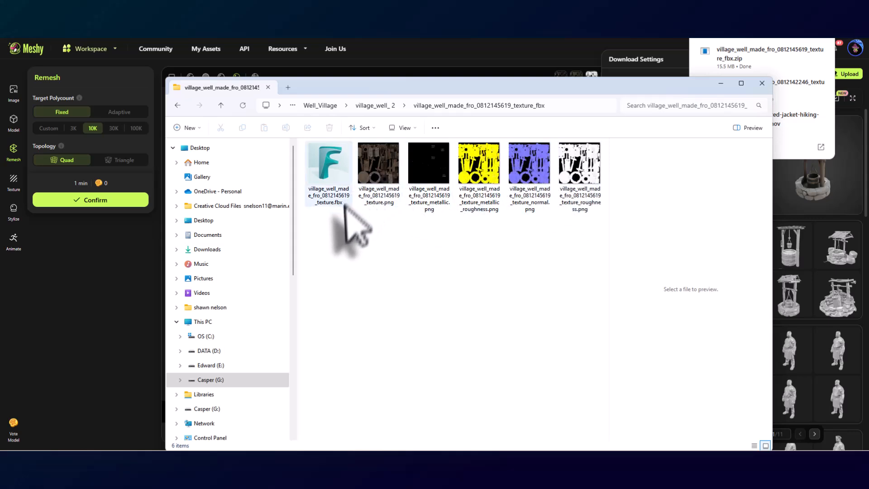
- Preview the remeshed well's base color, metallic, metallic-roughness, normal and roughness textures, and move the folder window out of the way
left_click(389, 169)
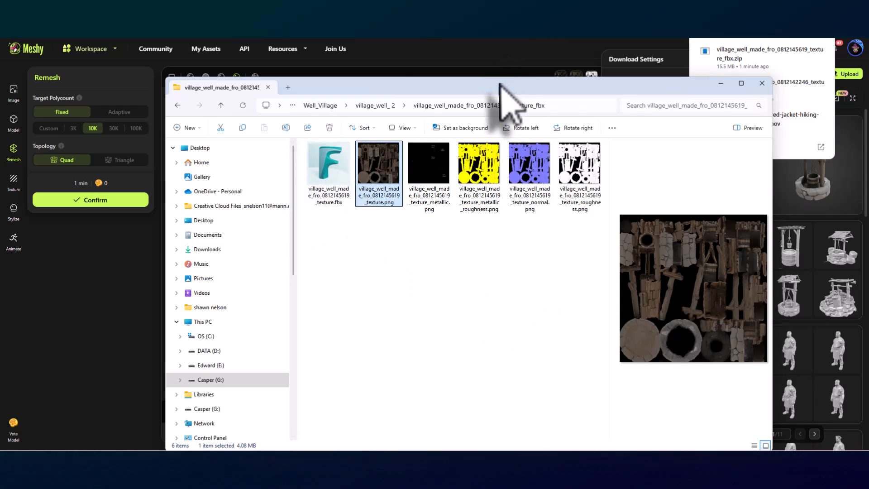
left_click_drag(497, 86, 480, 63)
left_click(423, 145)
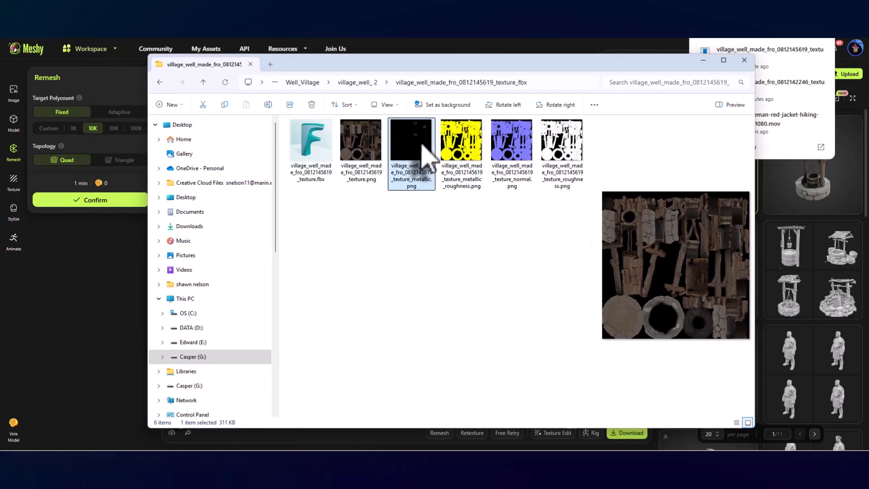
left_click(462, 145)
left_click(510, 145)
left_click(561, 144)
left_click(360, 149)
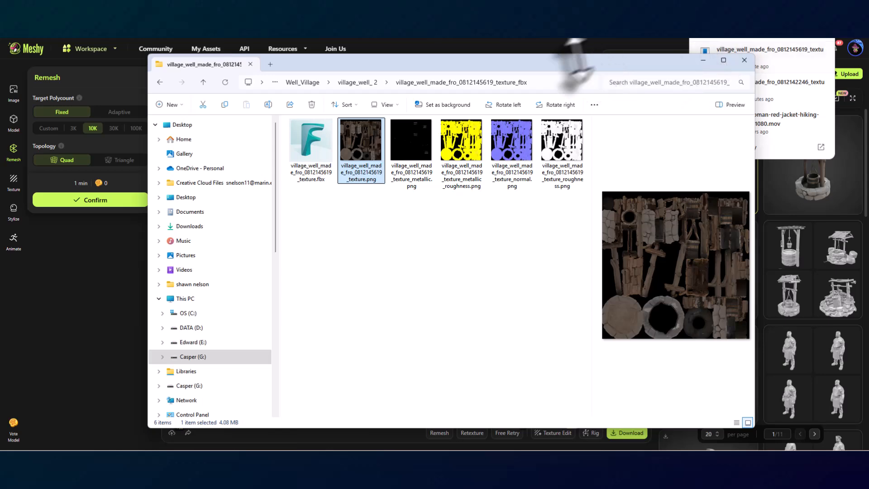
left_click_drag(560, 65, 868, 97)
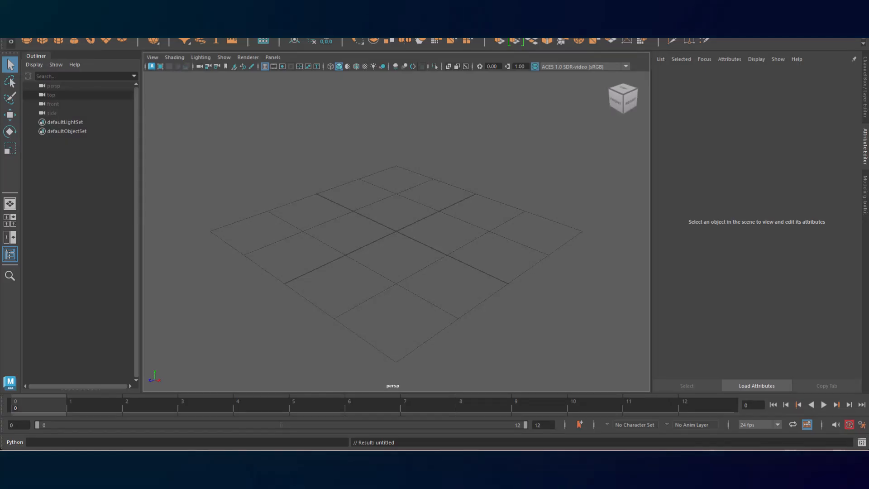
- Import the remeshed well's texture FBX from the village_well_ 2 folder into the Maya scene and move the folder window away
left_click_drag(868, 254, 795, 101)
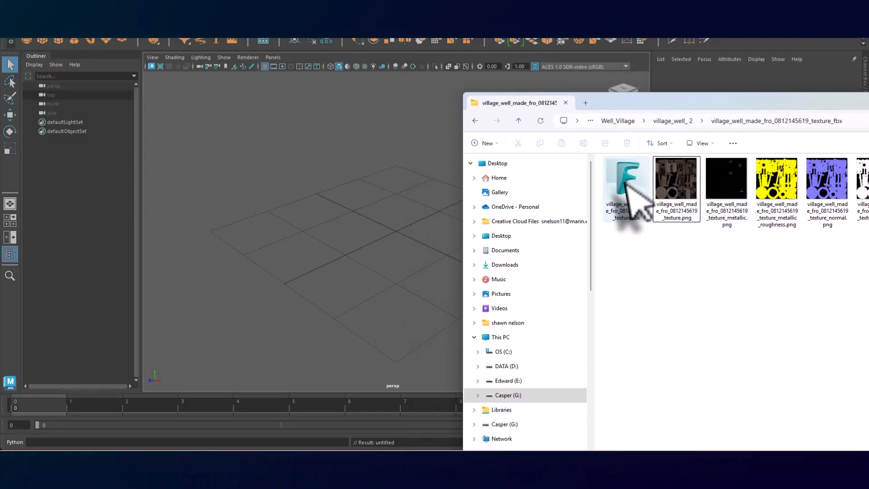
left_click_drag(629, 186, 360, 223)
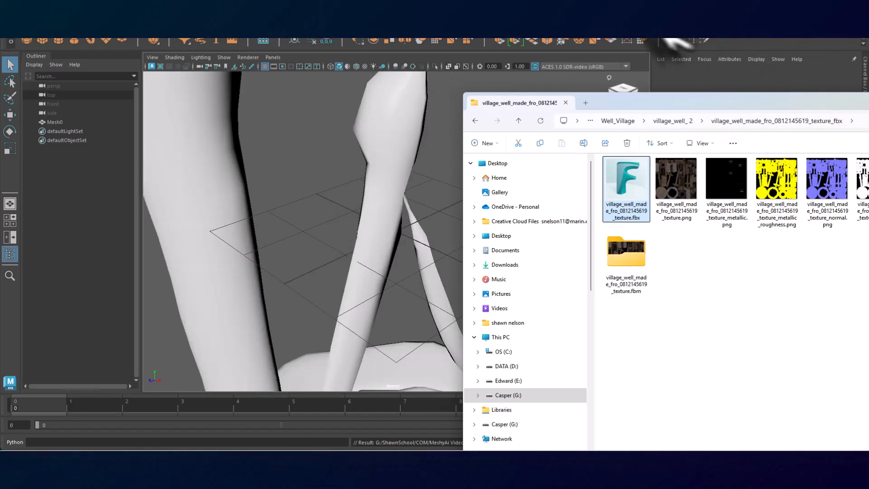
left_click_drag(661, 99, 868, 104)
key("f")
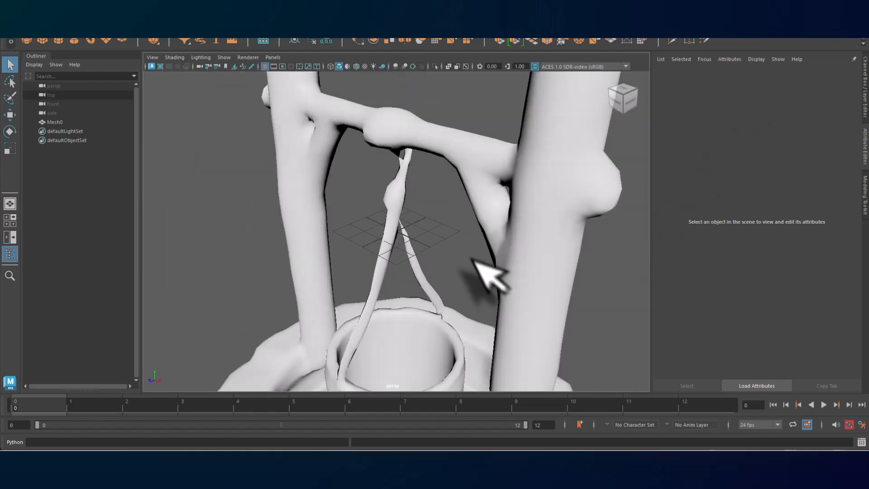
- Select the imported well mesh and examine its wireframe around the posts, crossbeam and bucket rope
left_click(454, 267)
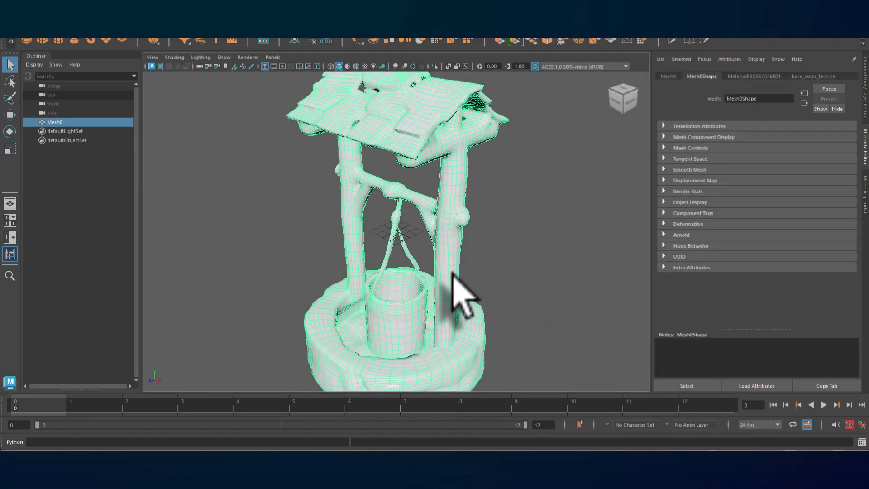
scroll(448, 262, "up", 5)
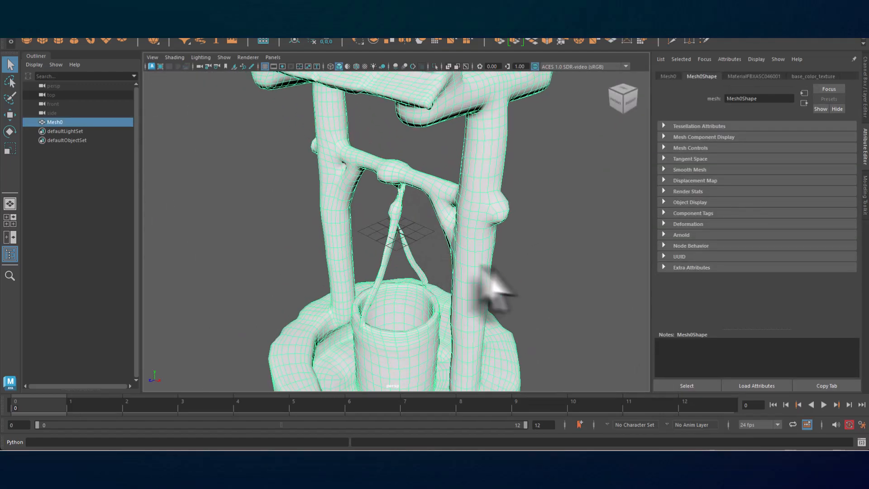
left_click_drag(532, 278, 313, 262, "alt")
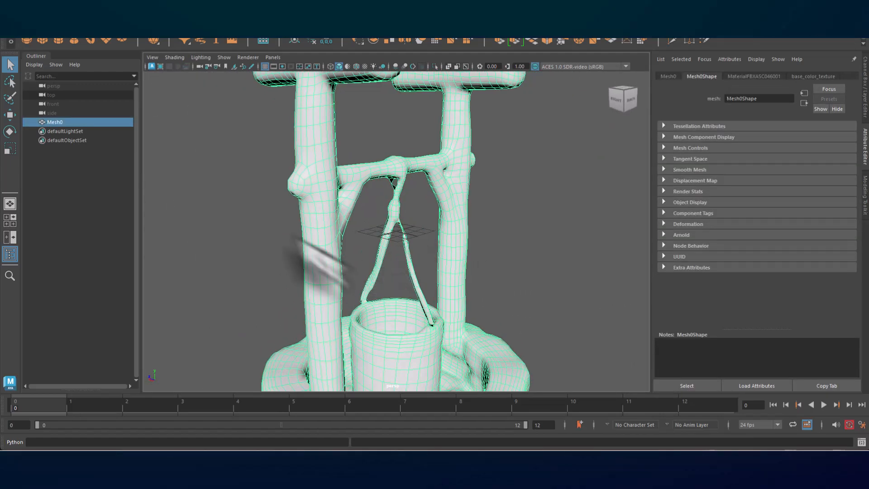
scroll(296, 226, "up", 5)
middle_click_drag(294, 217, 451, 266, "alt")
left_click_drag(451, 266, 435, 297, "alt")
right_click_drag(434, 296, 414, 276, "alt")
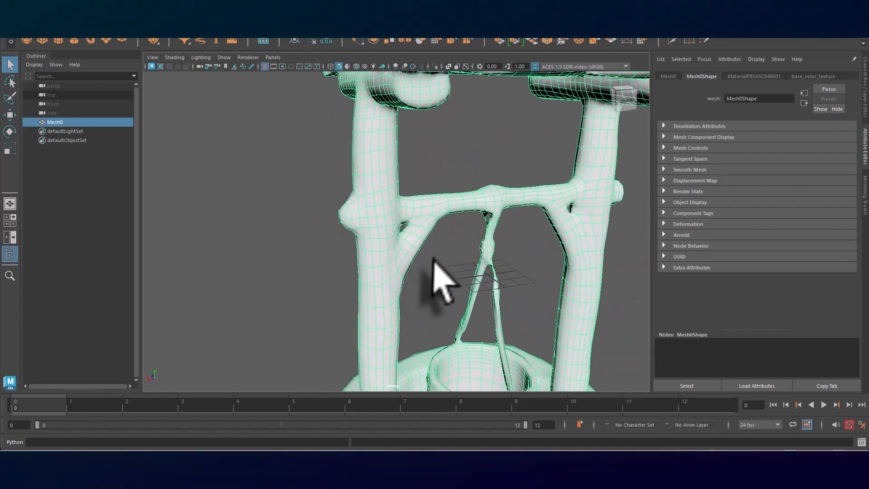
- Show the well shaded with its texture maps and clear the selection
key("4")
key("5")
key("6")
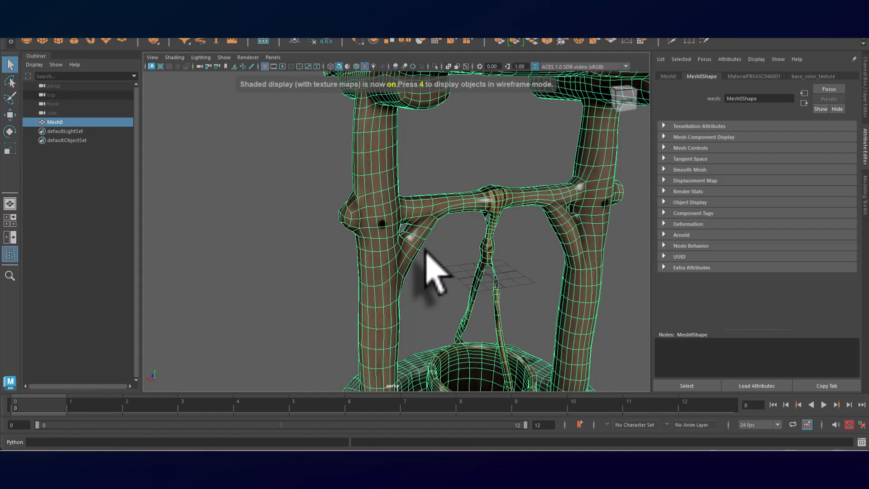
left_click(437, 252)
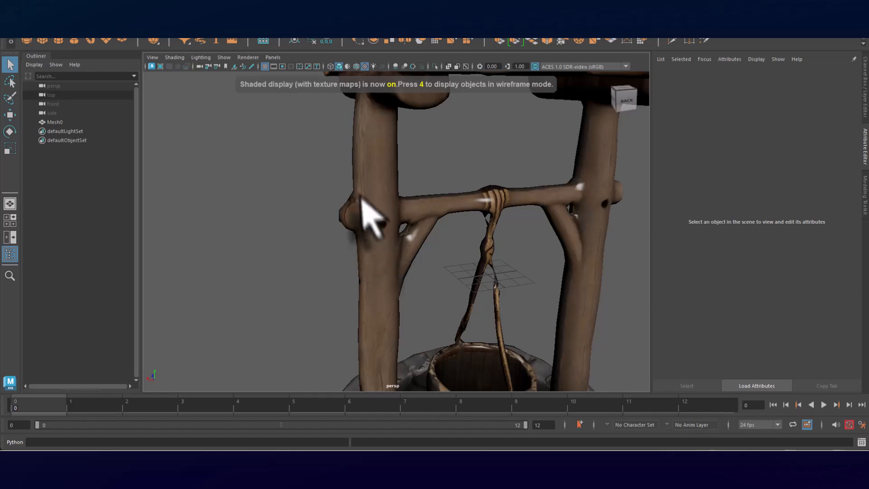
mouse_move(373, 221)
right_mouse_down("alt")
mouse_move(396, 262)
mouse_move(362, 224)
right_mouse_up("alt")
- Select the textured well and examine its mesh topology on the roof, stone ring, bucket and posts
left_click(453, 218)
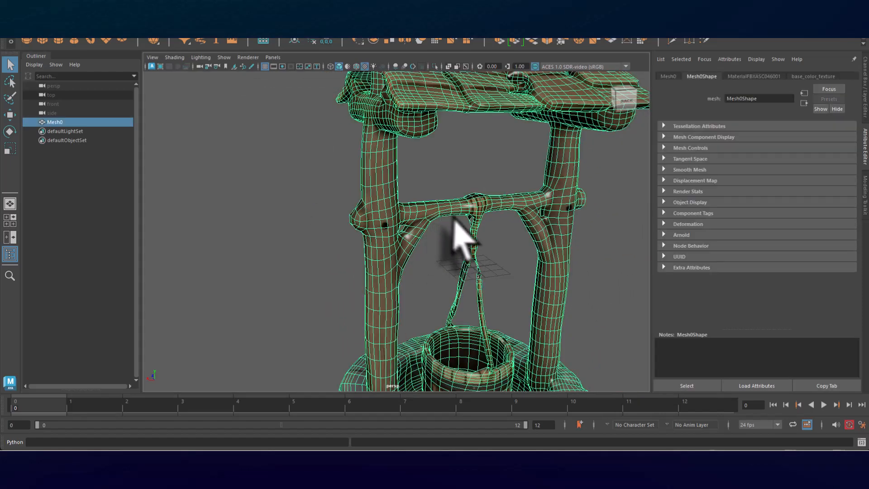
left_click_drag(454, 220, 448, 256, "alt")
right_click_drag(448, 256, 411, 205, "alt")
left_click_drag(469, 319, 320, 325, "alt")
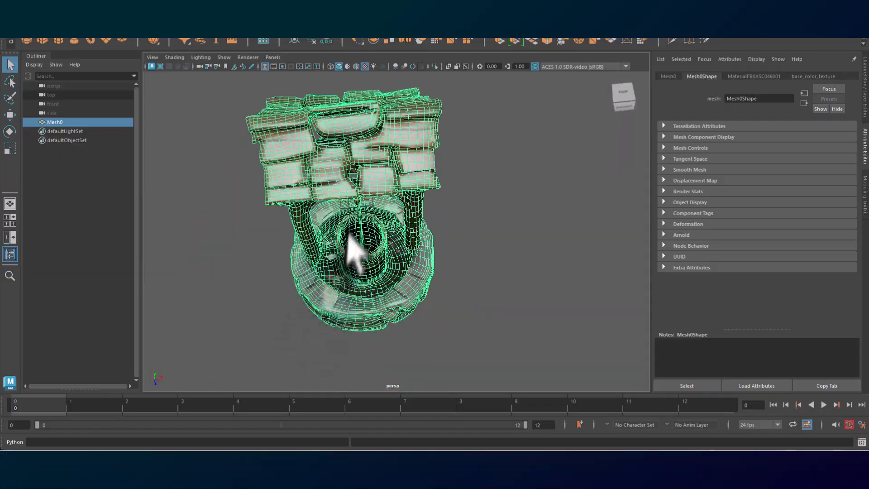
right_click_drag(353, 254, 471, 388, "alt")
middle_click_drag(471, 388, 588, 286, "alt")
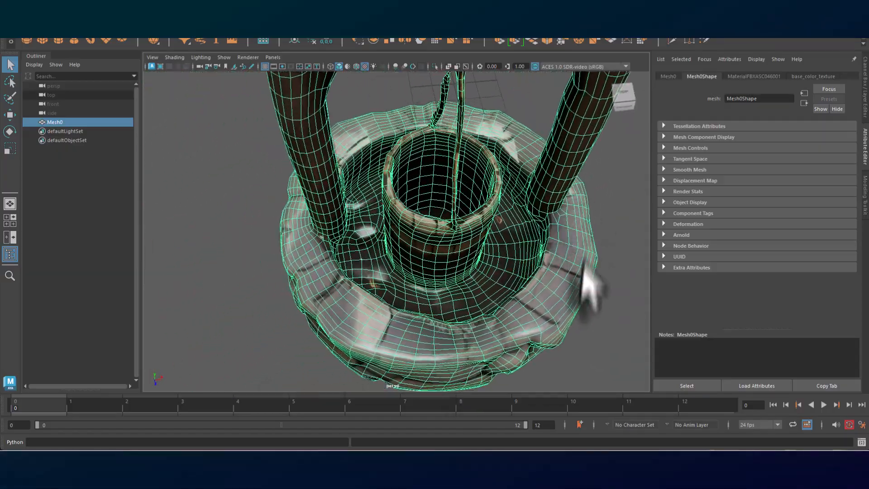
mouse_move(588, 285)
left_mouse_down("alt")
mouse_move(544, 277)
mouse_move(568, 237)
mouse_move(578, 287)
left_mouse_up("alt")
middle_click_drag(578, 287, 452, 323, "alt")
right_click_drag(452, 322, 382, 199, "alt")
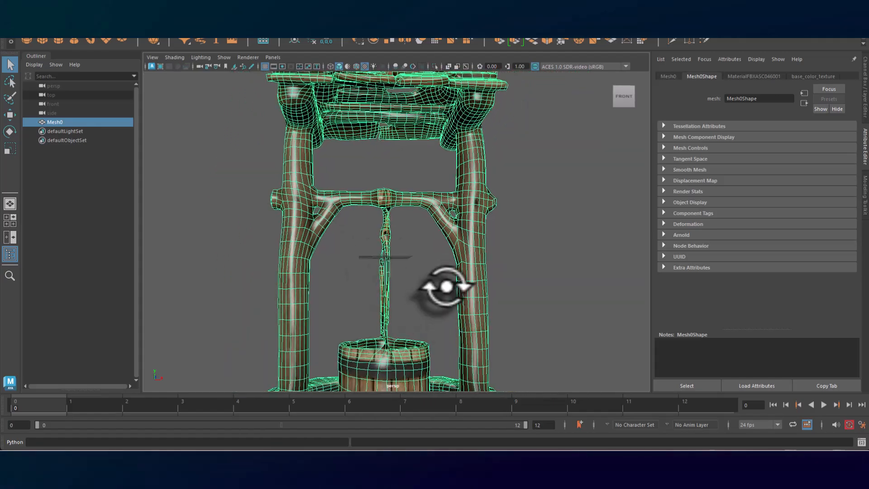
left_click_drag(447, 287, 422, 210, "alt")
middle_click_drag(422, 210, 491, 294, "alt")
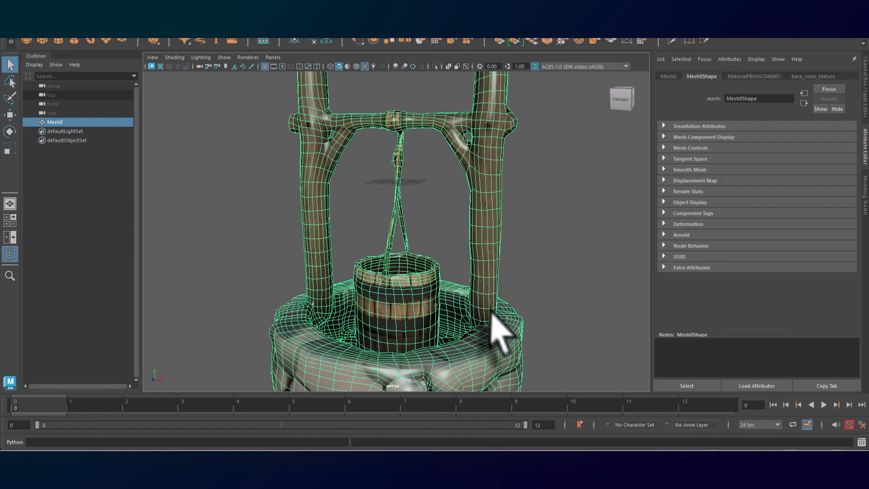
right_click_drag(494, 315, 448, 236, "alt")
- Deselect the well and inspect the texture on the bucket, rope, crossbeam and support posts up close
left_click(516, 312)
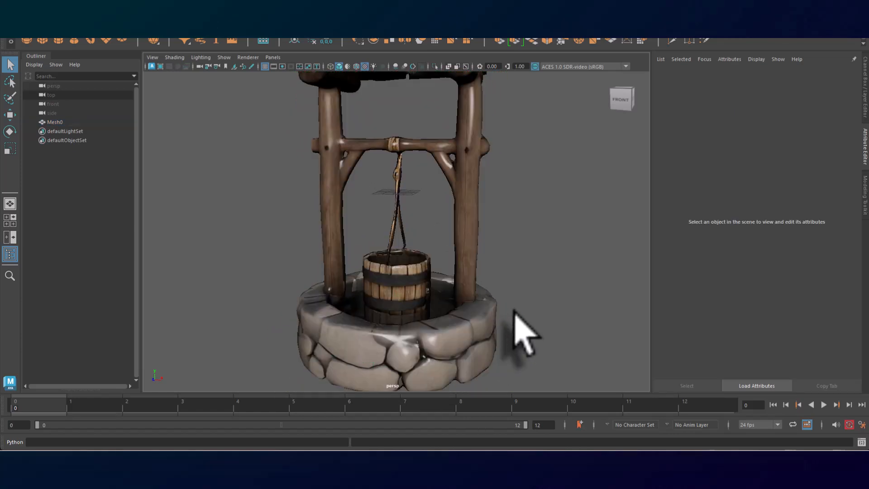
right_click_drag(501, 218, 588, 340, "alt")
left_click_drag(588, 339, 578, 306, "alt")
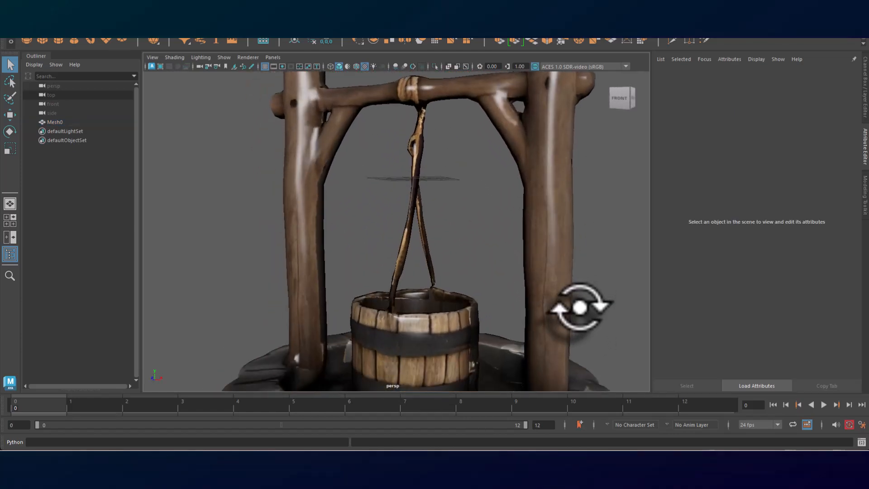
middle_click_drag(578, 306, 491, 280, "alt")
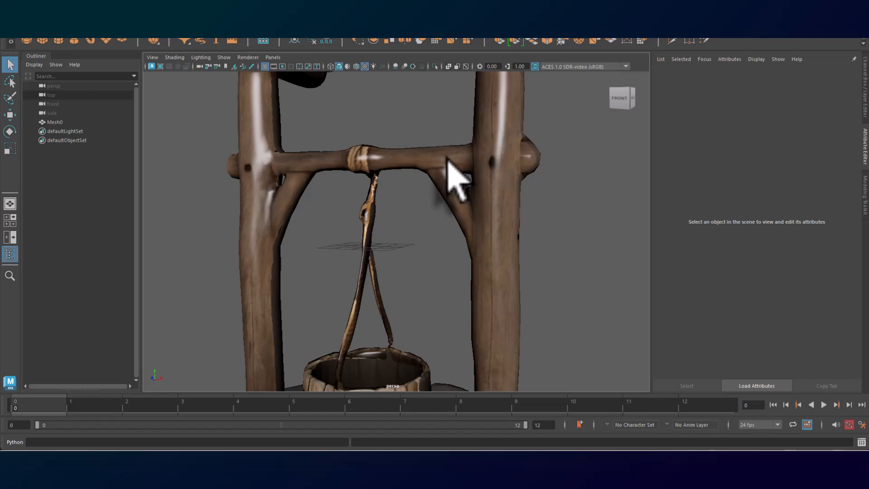
left_click_drag(448, 161, 537, 244, "alt")
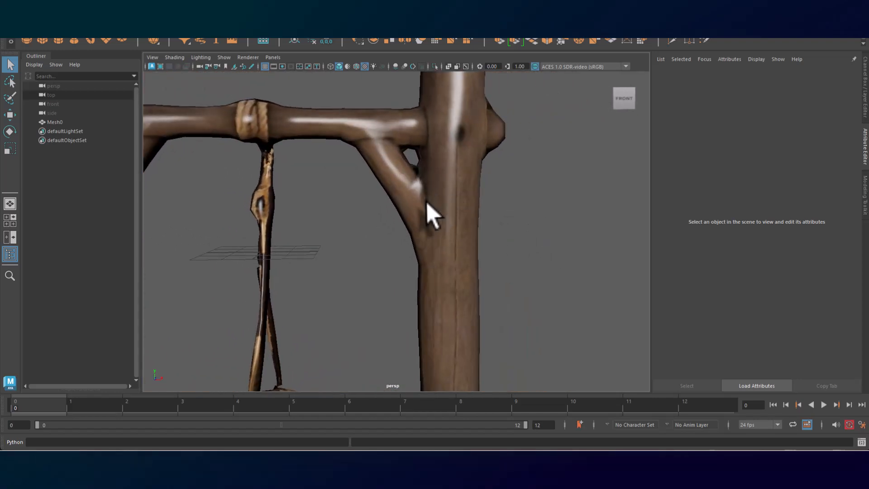
- Select the well again and examine the edge flow where the diagonal brace and crossbeam meet the post
left_click(427, 209)
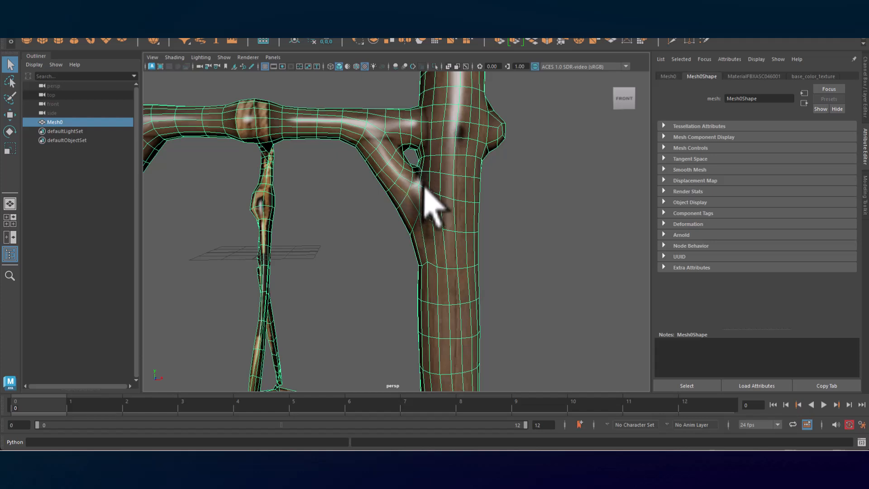
scroll(420, 181, "up", 2)
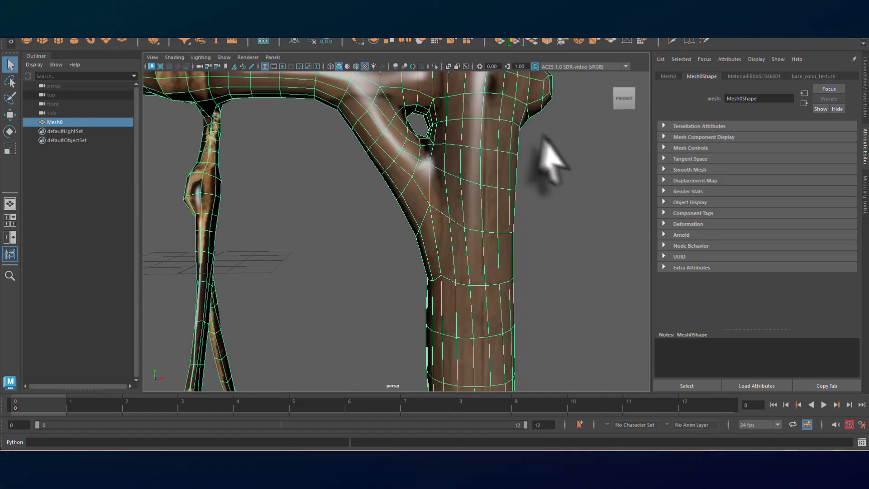
left_click_drag(543, 135, 540, 150, "alt")
middle_click_drag(483, 240, 402, 331, "alt")
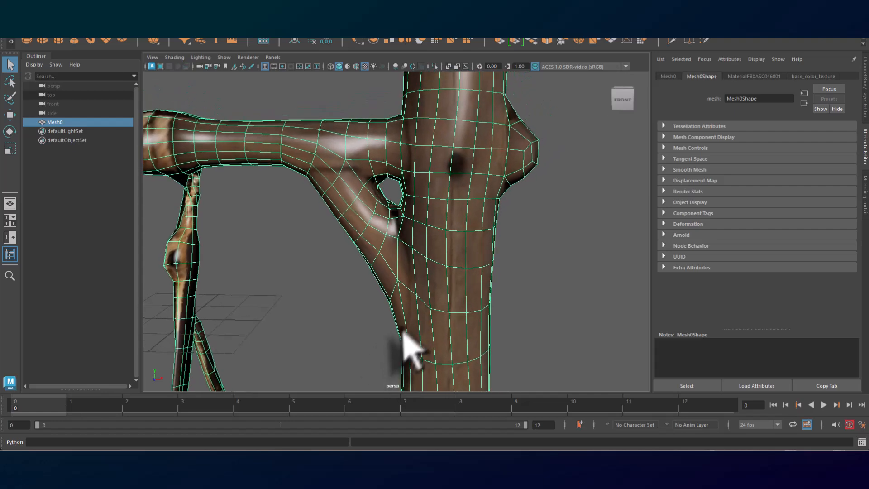
right_click_drag(473, 317, 455, 292, "alt")
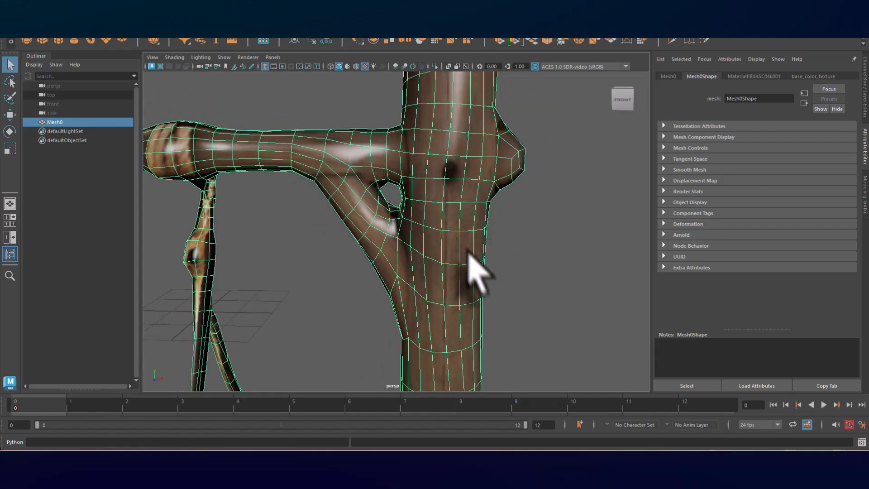
right_click_drag(468, 253, 359, 122, "alt")
middle_click_drag(436, 262, 415, 256, "alt")
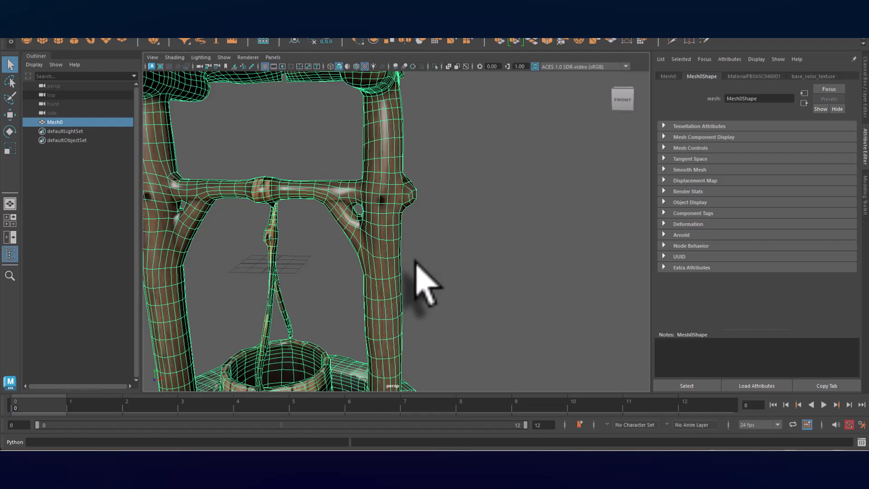
left_click_drag(415, 265, 420, 273, "alt")
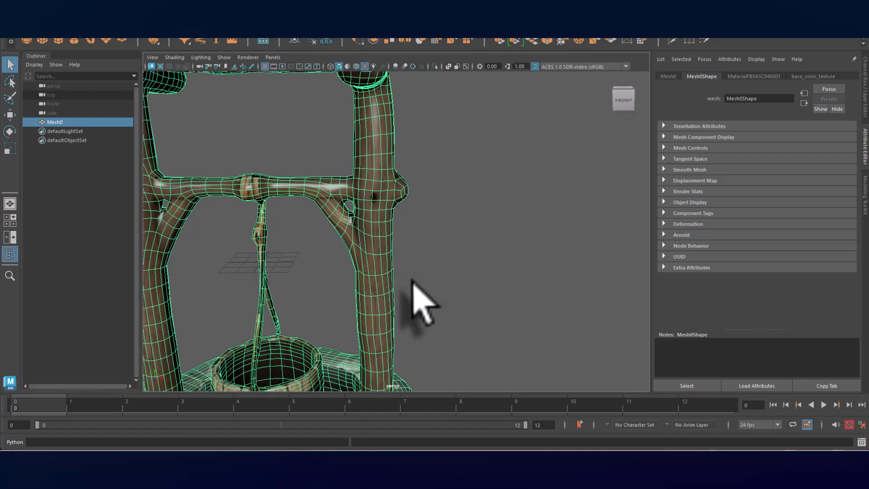
middle_click_drag(412, 280, 436, 260, "alt")
right_click_drag(455, 303, 398, 195, "alt")
mouse_move(473, 252)
middle_mouse_down("alt")
mouse_move(457, 246)
mouse_move(464, 238)
middle_mouse_up("alt")
right_click_drag(300, 195, 427, 326, "alt")
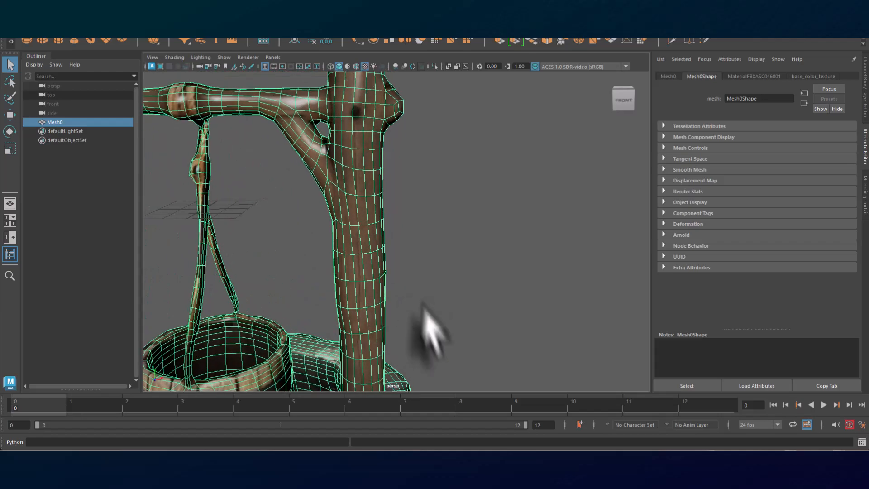
left_click_drag(331, 155, 472, 254, "alt")
scroll(421, 271, "down", 3)
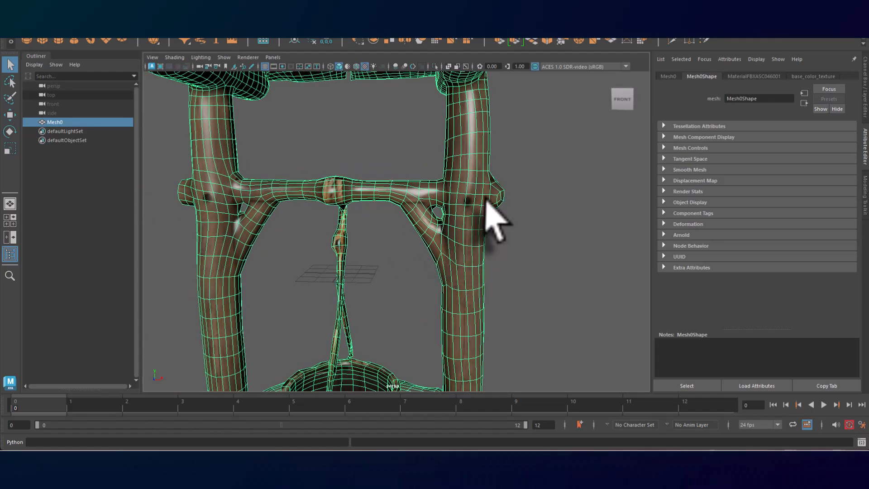
- Examine the whole well's wireframe from several angles, from the shingled roof to the stone base
scroll(414, 237, "down", 5)
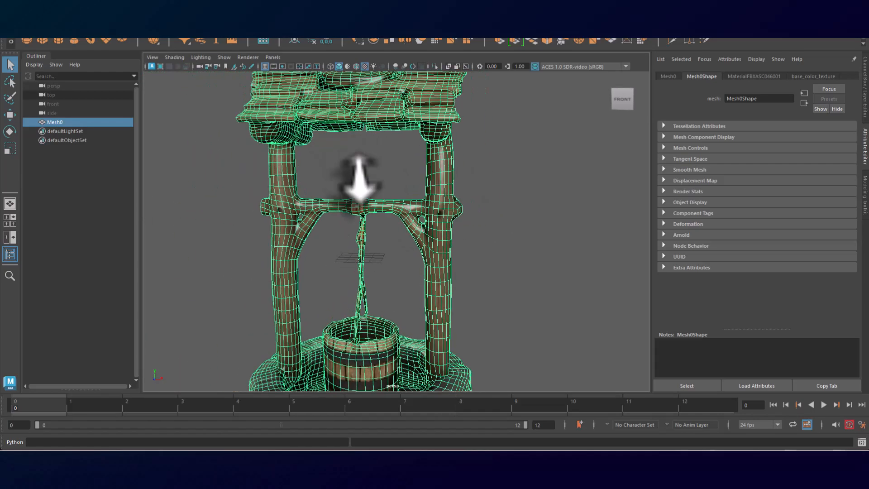
left_click_drag(358, 179, 461, 274, "alt")
right_click_drag(460, 274, 450, 253, "alt")
left_click_drag(450, 253, 471, 267, "alt")
middle_click_drag(471, 267, 417, 262, "alt")
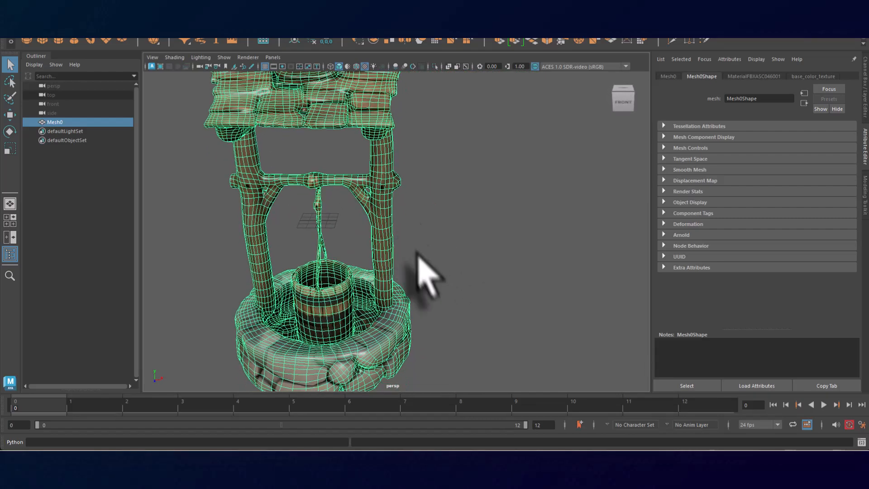
left_click_drag(416, 262, 434, 298, "alt")
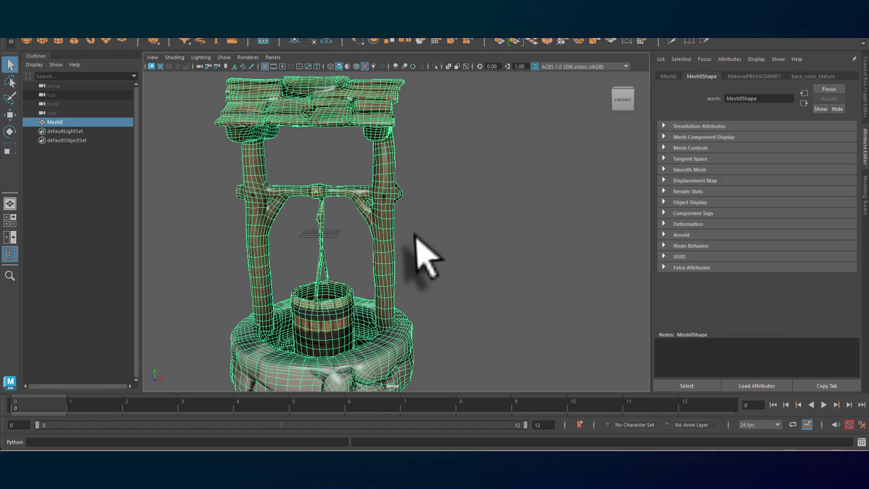
left_click_drag(486, 267, 456, 293, "alt")
right_click_drag(435, 294, 480, 183)
- Compare the full textured well with and without its wireframe highlighted, leaving it deselected and free space beside it in view
left_click(533, 253)
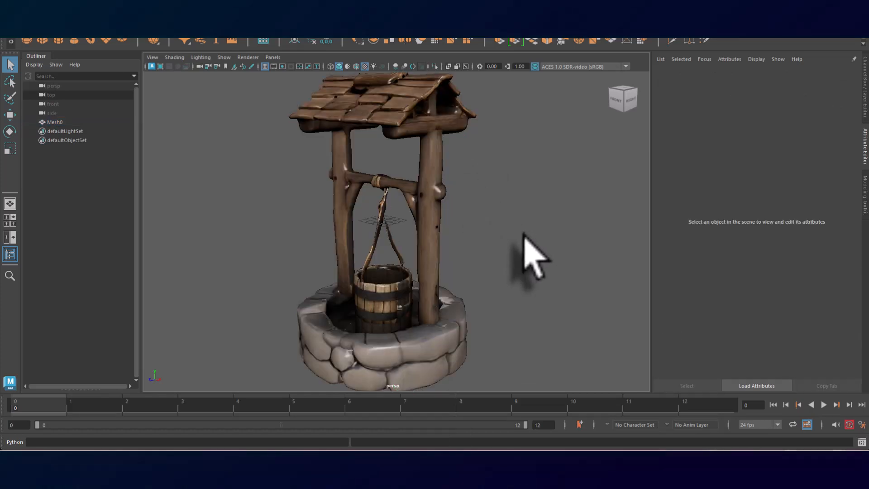
scroll(536, 233, "down", 2)
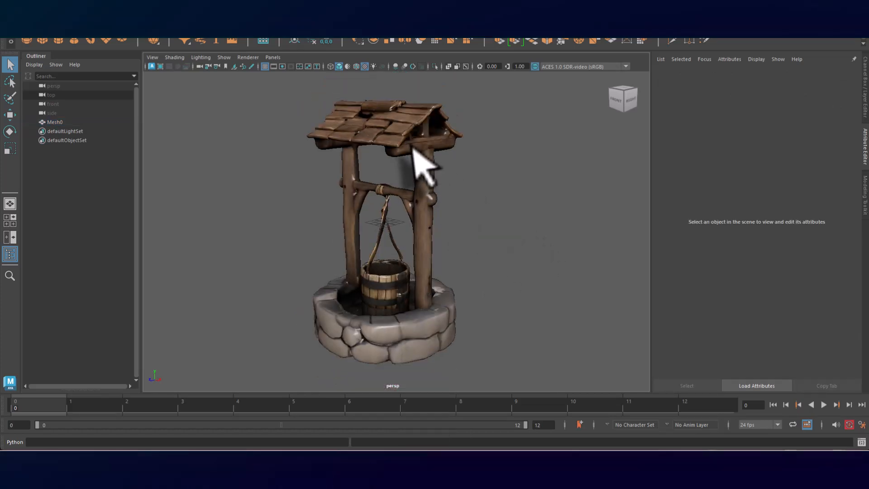
left_click(410, 346)
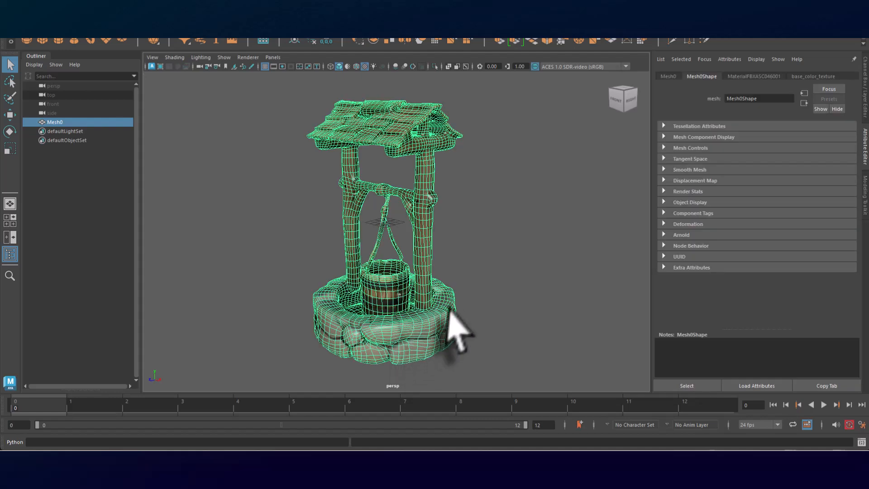
left_click(449, 240)
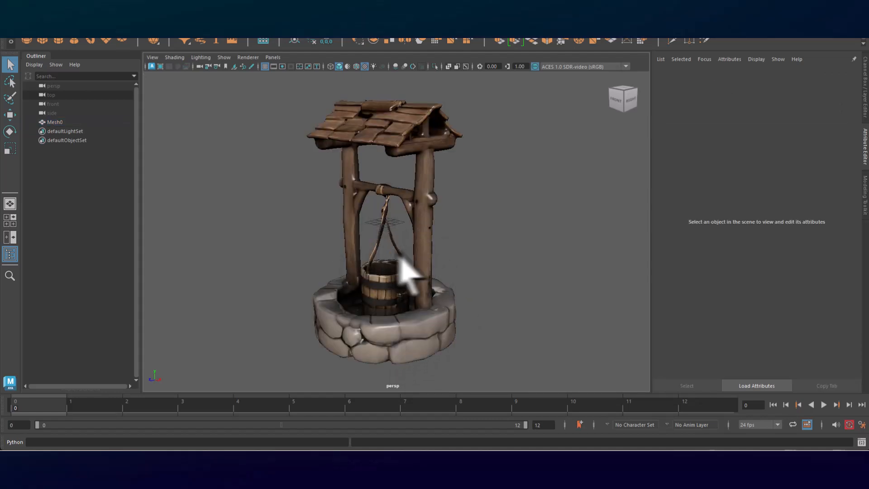
scroll(407, 233, "down", 3)
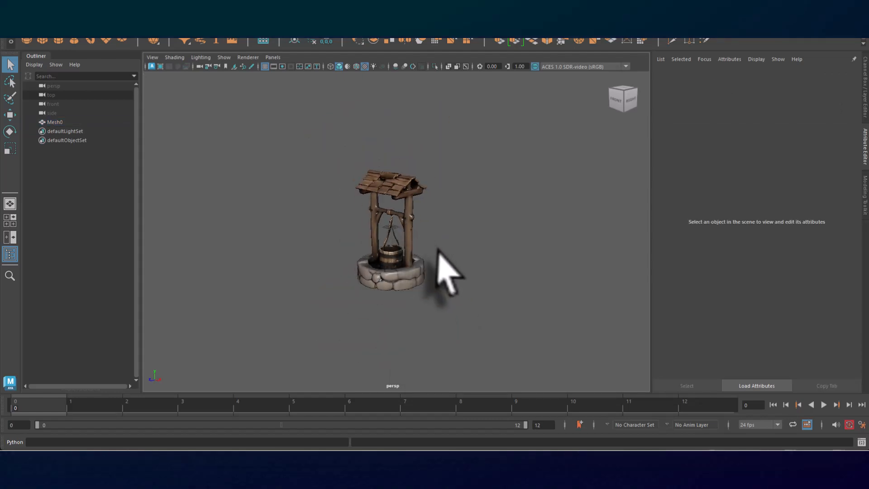
middle_click_drag(438, 250, 328, 200, "alt")
left_click_drag(326, 242, 331, 223, "alt")
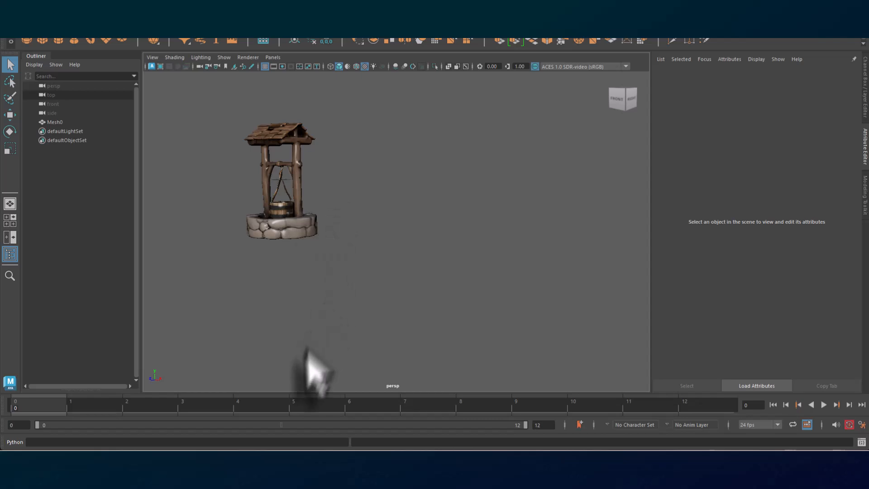
- Examine the texture on the well's stone base, bucket and support posts up close and from several angles
scroll(276, 227, "up", 6)
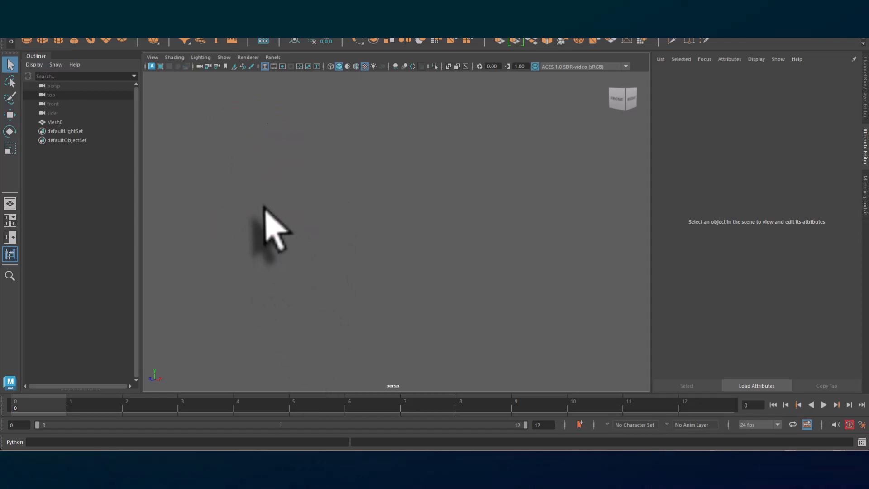
middle_click_drag(358, 239, 866, 312, "alt")
left_click_drag(561, 304, 523, 310, "alt")
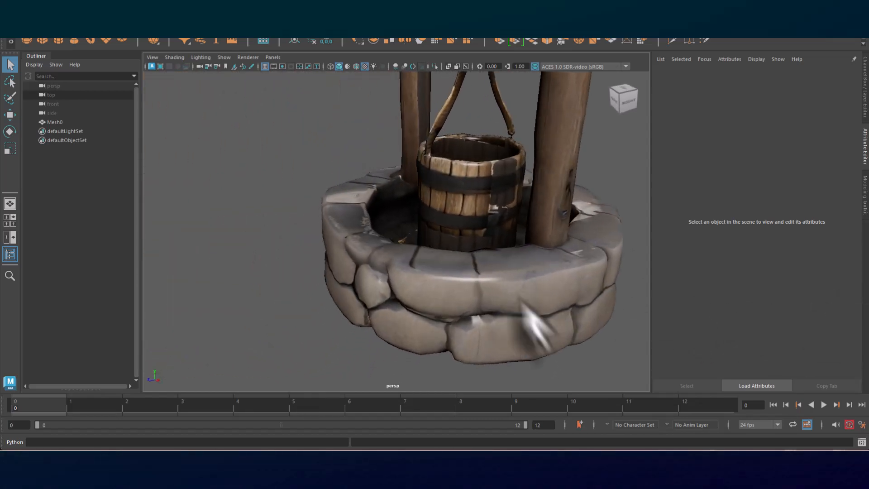
right_click_drag(524, 310, 565, 324, "alt")
middle_click_drag(525, 320, 435, 352, "alt")
left_click_drag(435, 352, 454, 332, "alt")
left_click_drag(543, 340, 543, 194, "alt")
left_click_drag(572, 222, 377, 212, "alt")
left_click_drag(387, 263, 335, 274, "alt")
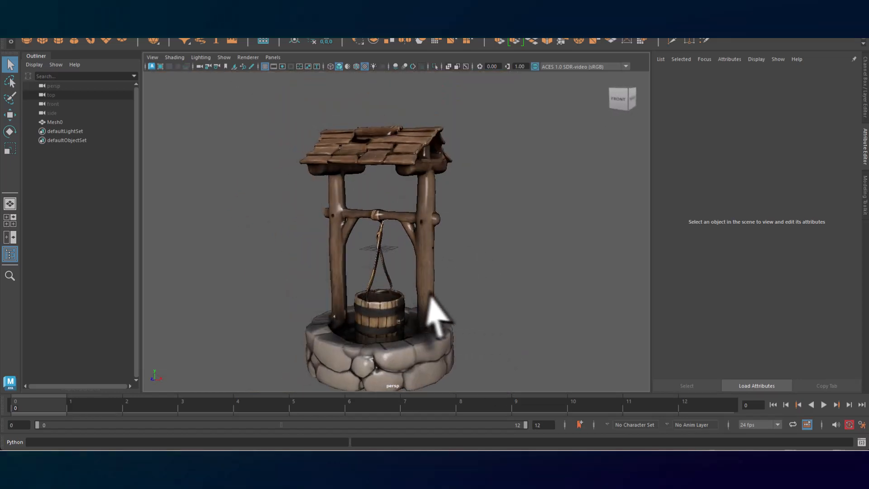
- Frame the whole well from the front and add an Arnold skydome light to the scene
middle_click_drag(435, 310, 349, 276, "alt")
right_click_drag(349, 275, 386, 318, "alt")
left_click_drag(388, 320, 401, 322, "alt")
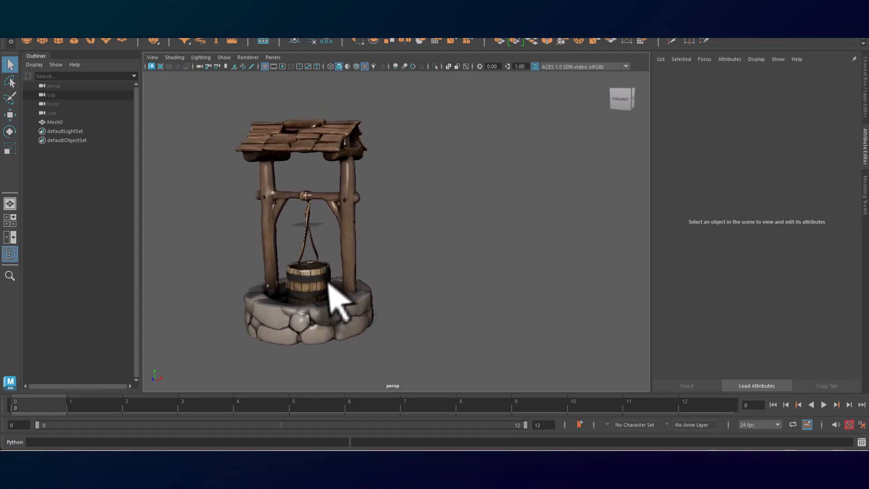
middle_click_drag(330, 285, 444, 287, "alt")
left_click_drag(444, 286, 479, 309, "alt")
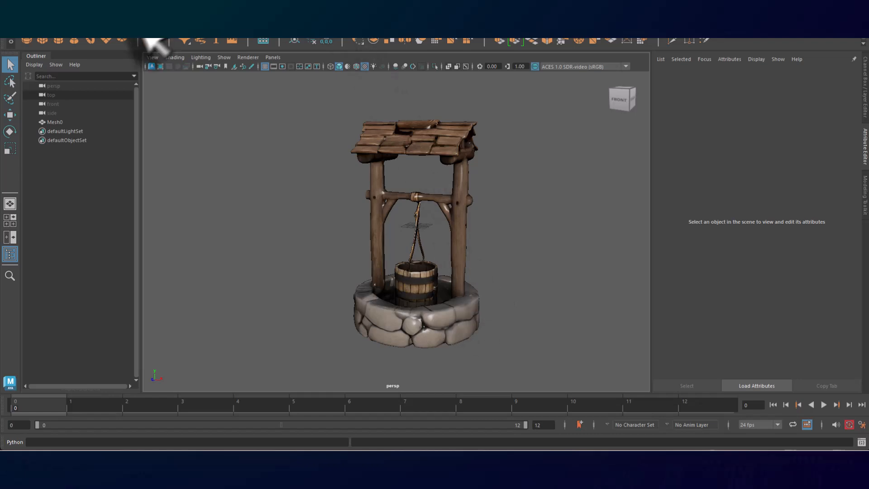
left_click(387, 36)
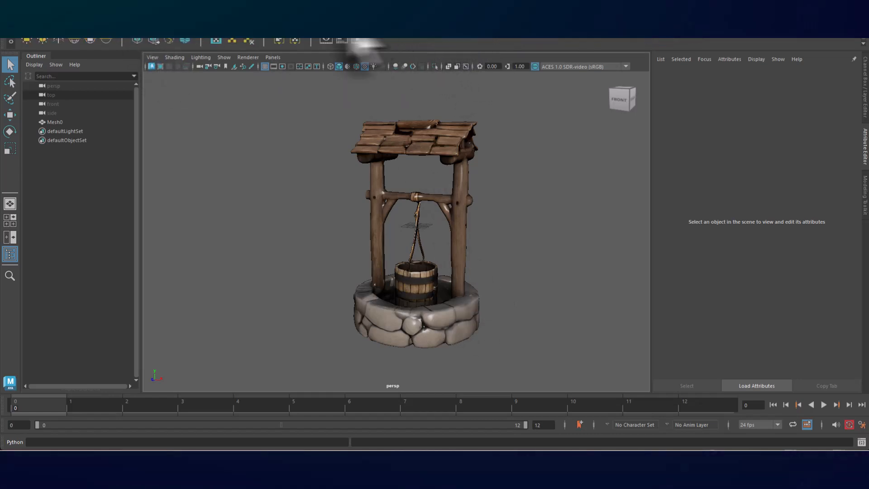
left_click(74, 40)
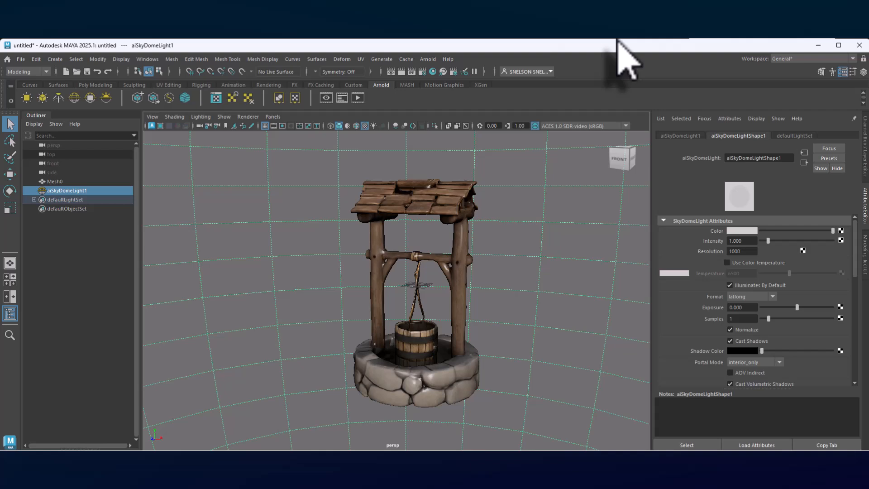
- Reposition and resize the Maya window so its title bar and main toolbar are accessible
left_click_drag(617, 40, 591, 25)
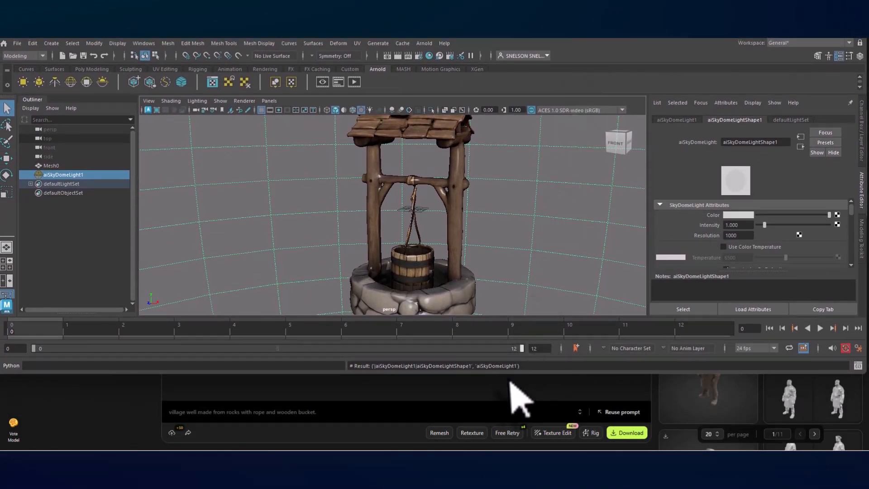
left_click_drag(510, 375, 507, 450)
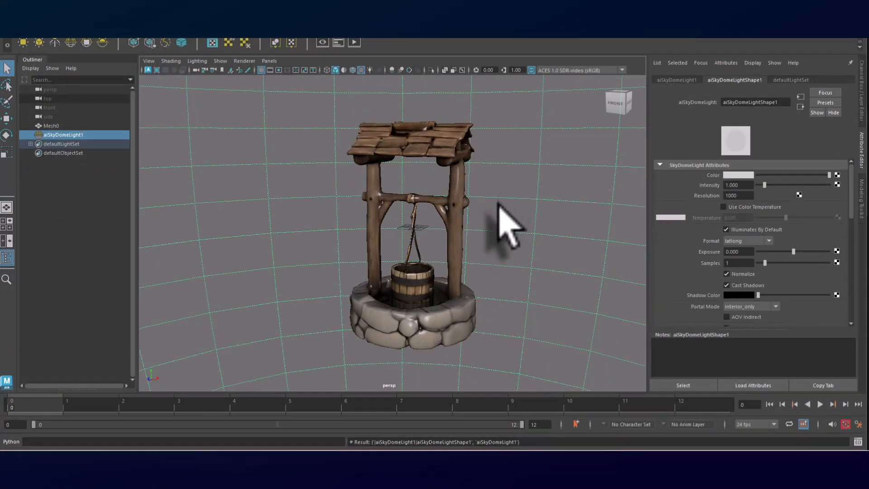
left_click_drag(535, 27, 533, 30)
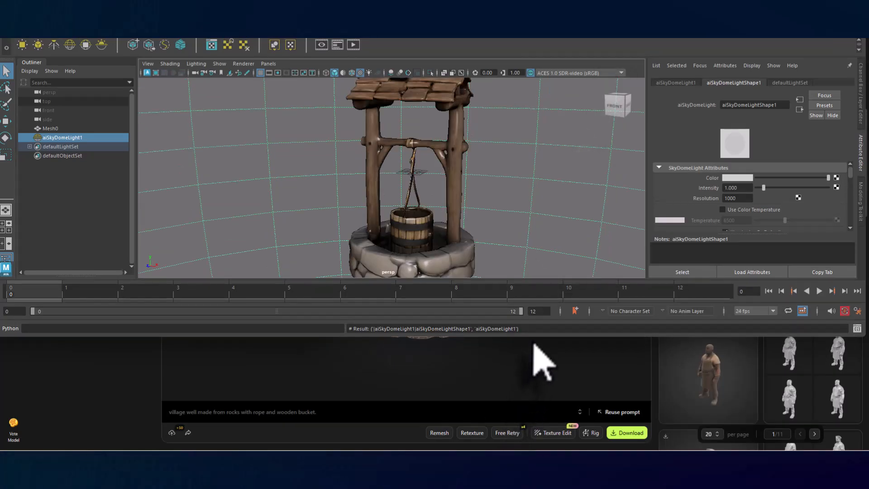
left_click_drag(534, 338, 528, 434)
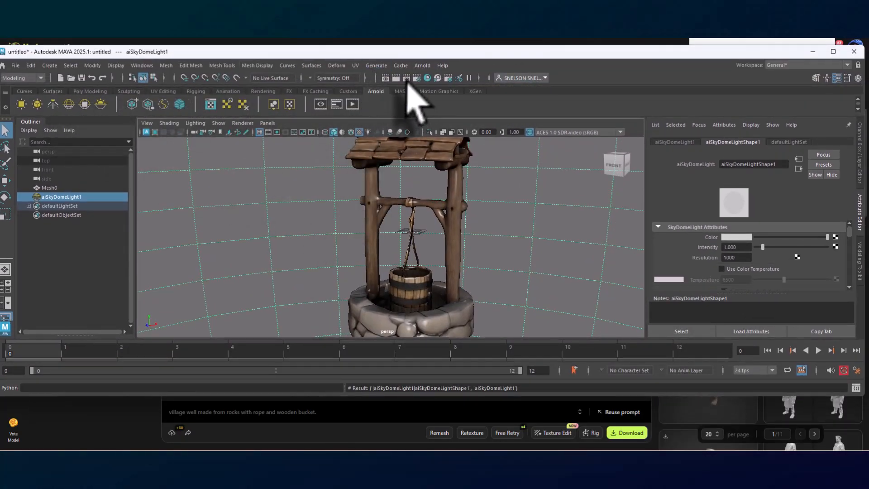
- Check that the render settings use Arnold Renderer, then render the well from the current view and close the render
left_click(416, 78)
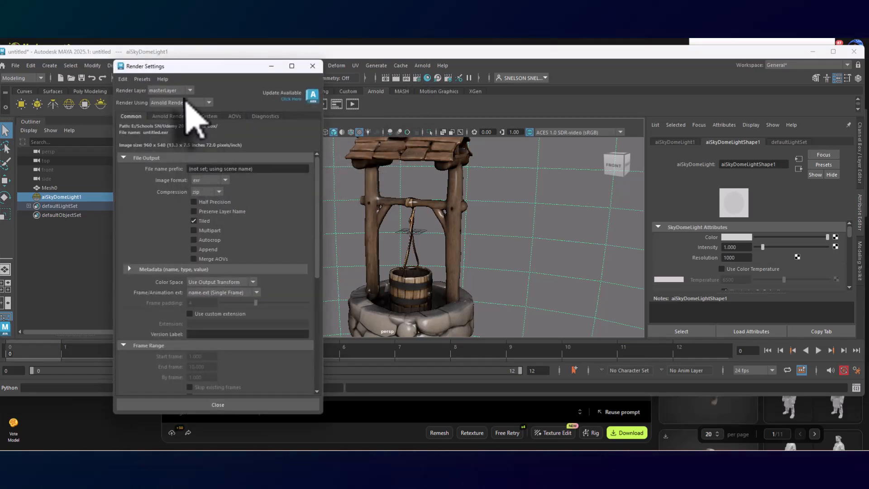
left_click(187, 105)
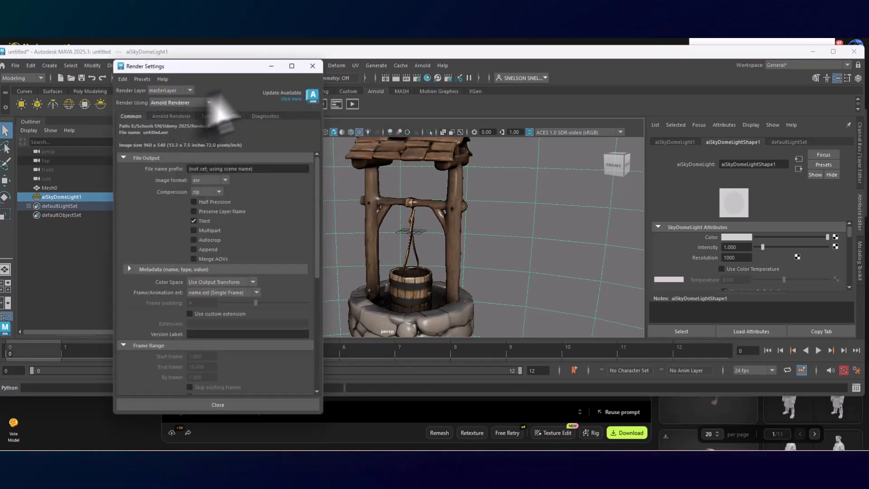
left_click(312, 66)
left_click(396, 78)
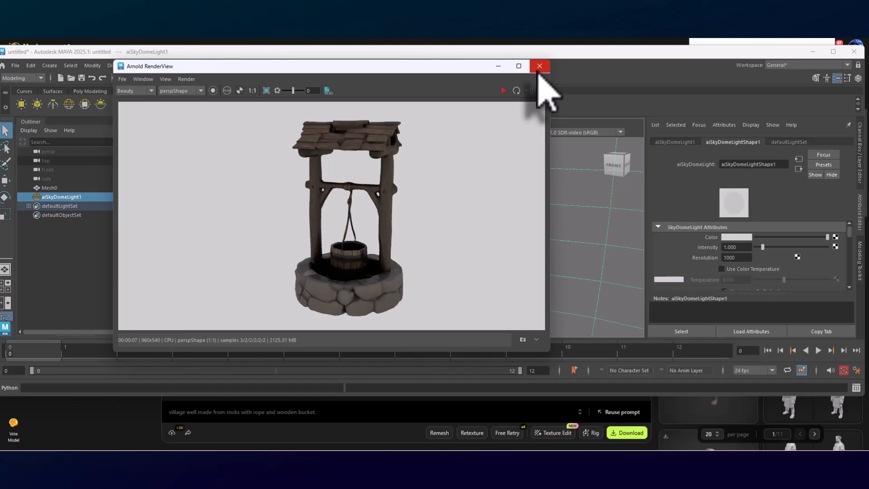
left_click(540, 66)
- Inspect the texture where the crossbeam and braces meet the posts, and delete the skydome light
scroll(442, 229, "up", 8)
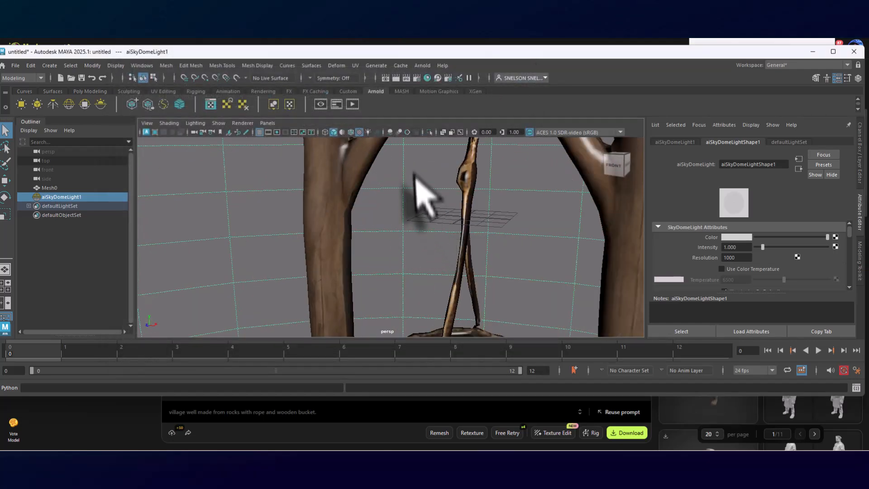
middle_click_drag(433, 185, 420, 296, "alt")
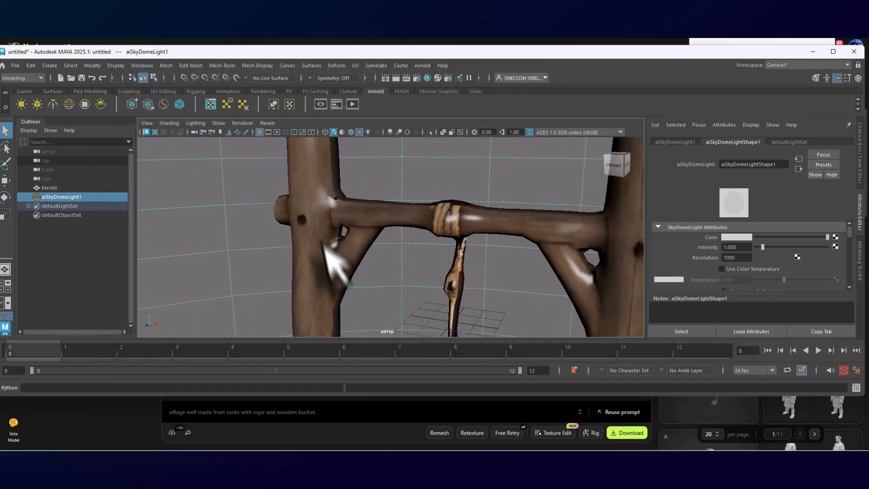
left_click_drag(324, 249, 335, 237, "alt")
right_click_drag(332, 196, 334, 214, "alt")
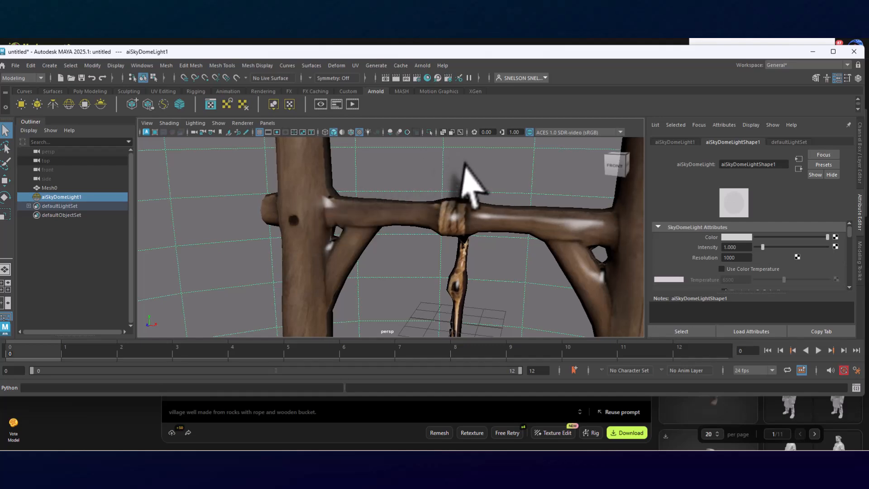
left_click(471, 177)
- Select the well and examine the edge flow along the crossbeam, rope wrap and diagonal brace joints
left_click(405, 217)
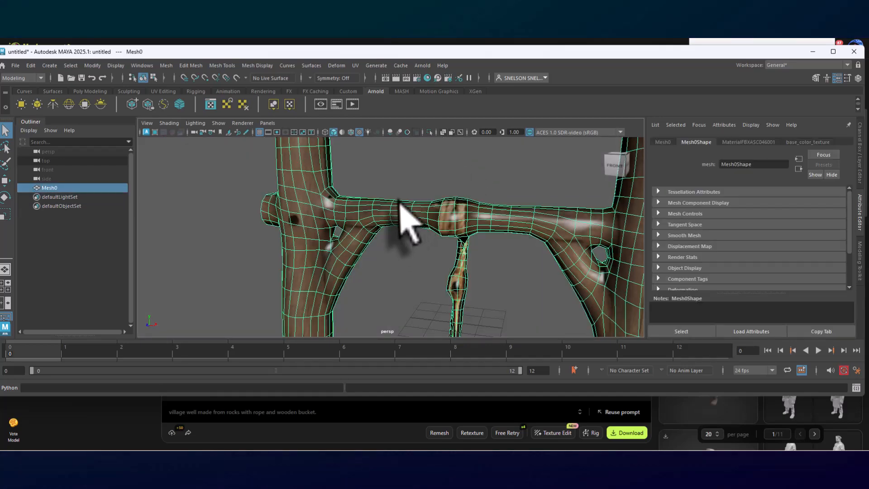
right_click_drag(348, 236, 423, 233, "alt")
left_click_drag(423, 233, 476, 246, "alt")
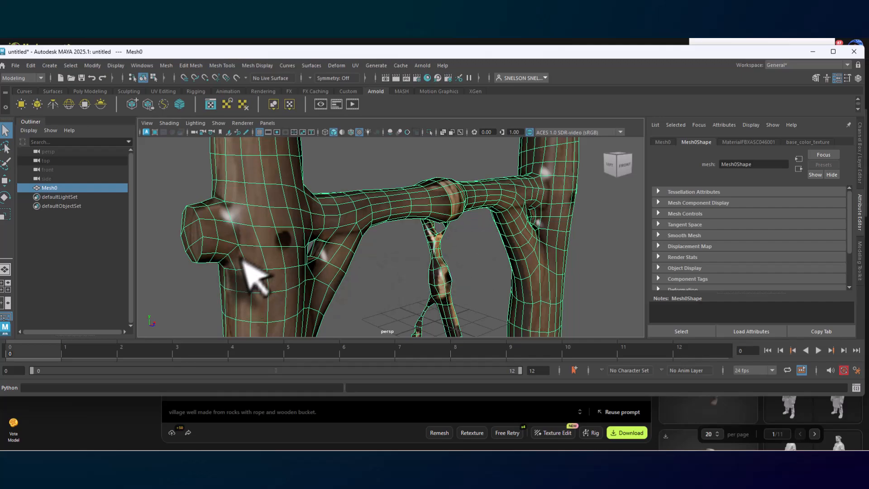
middle_click_drag(249, 271, 227, 254, "alt")
left_click_drag(335, 294, 466, 271, "alt")
middle_click_drag(466, 271, 497, 237, "alt")
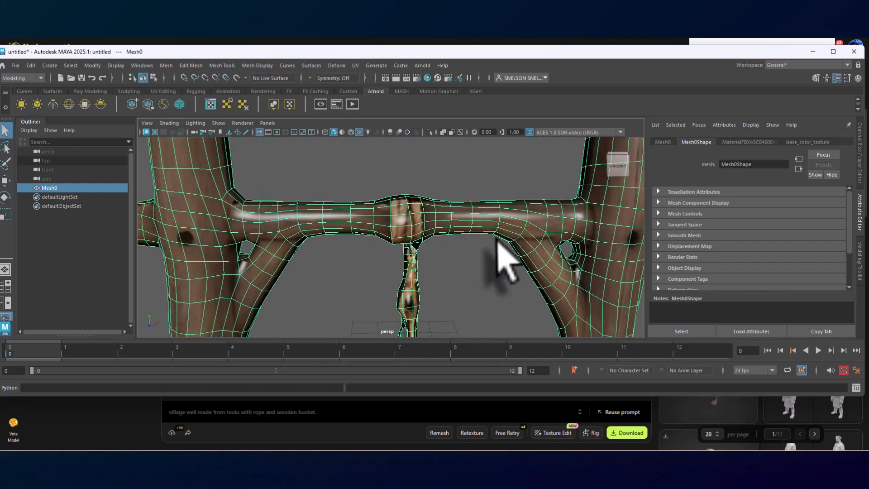
- Examine the selected well's overall wireframe from the roof down to the bucket and stone base
right_click_drag(496, 236, 402, 102, "alt")
left_click_drag(516, 204, 472, 235, "alt")
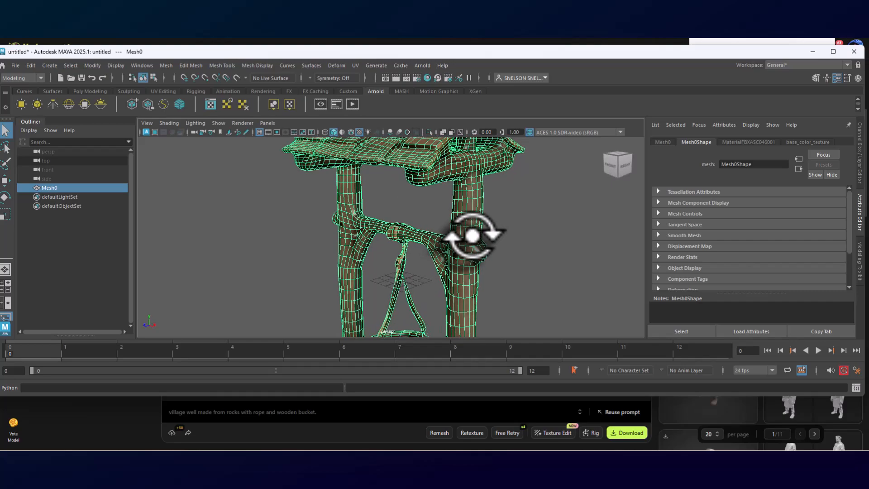
right_click_drag(471, 235, 468, 261, "alt")
middle_click_drag(479, 280, 473, 262, "alt")
right_click_drag(473, 262, 442, 301, "alt")
left_click_drag(437, 288, 378, 223, "alt")
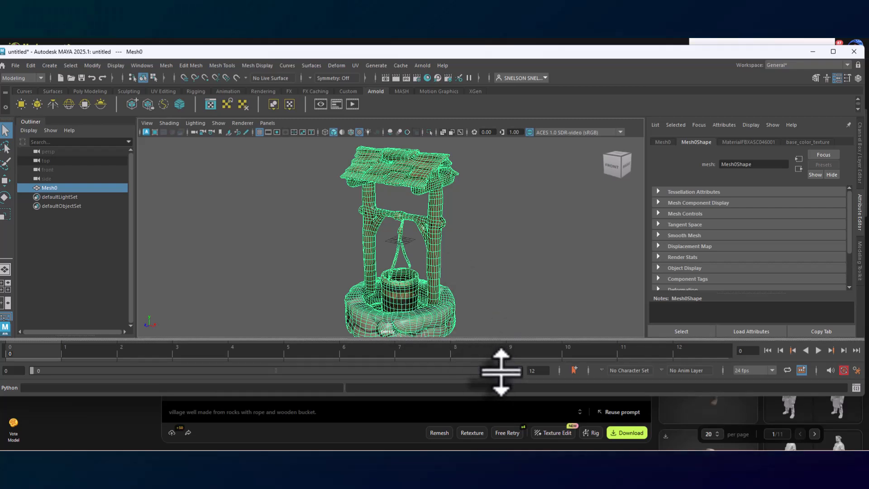
scroll(497, 245, "down", 2)
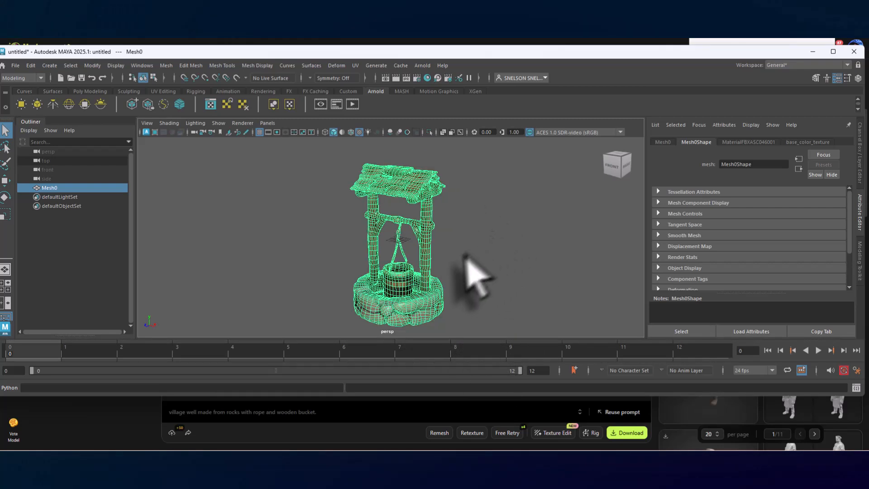